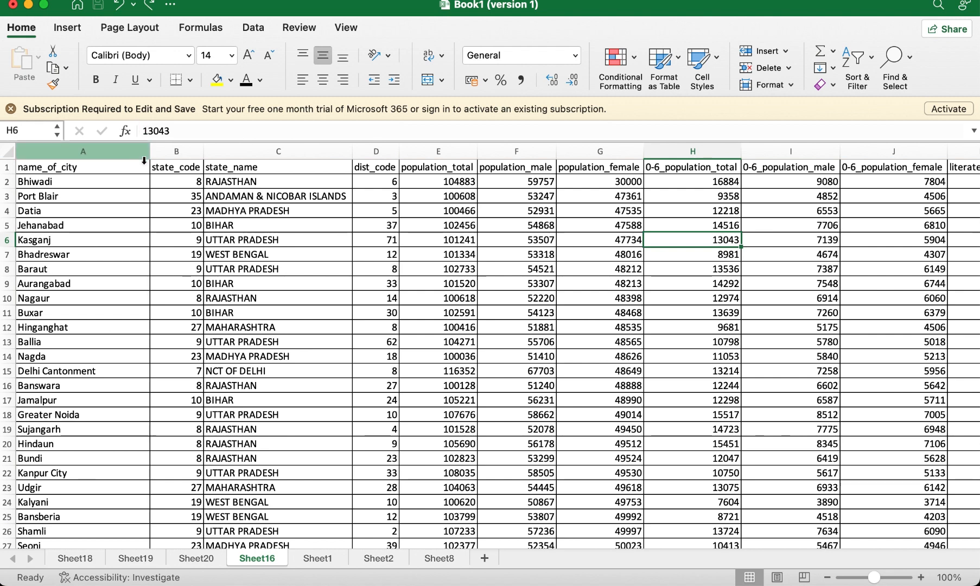
- Enlarge the font of the whole name_of_city column to 24 points
left_click(81, 145)
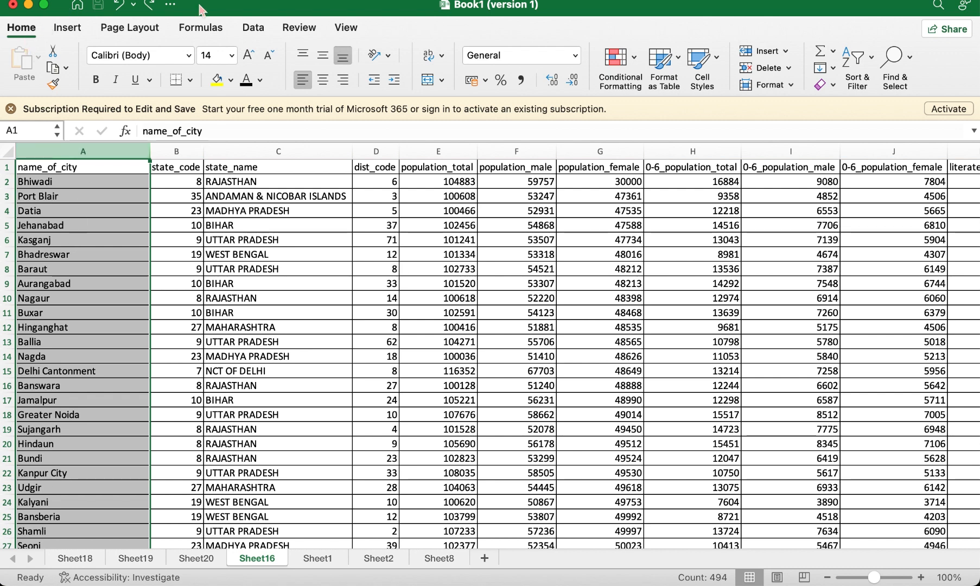
left_click(248, 61)
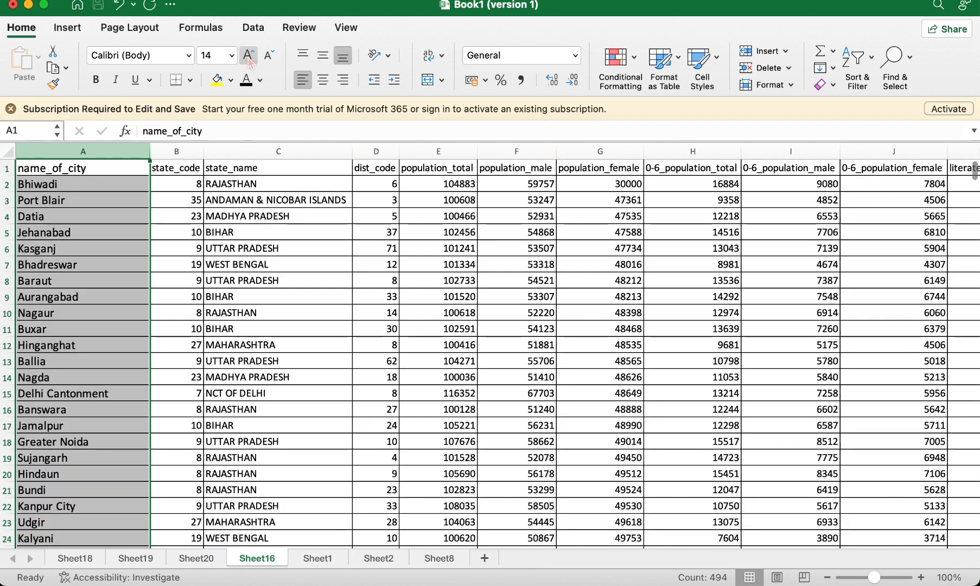
left_click(248, 61)
left_click(249, 61)
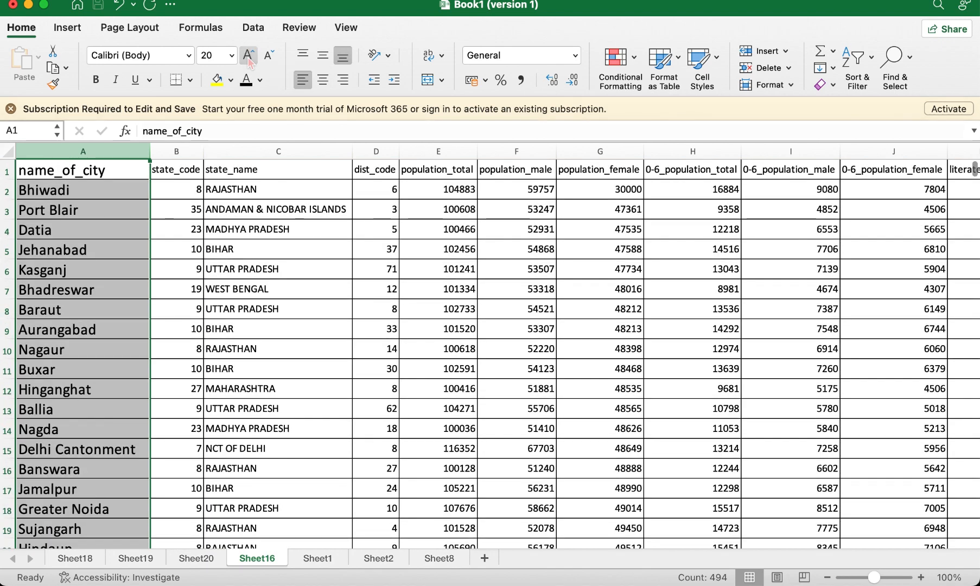
left_click(249, 60)
left_click(248, 61)
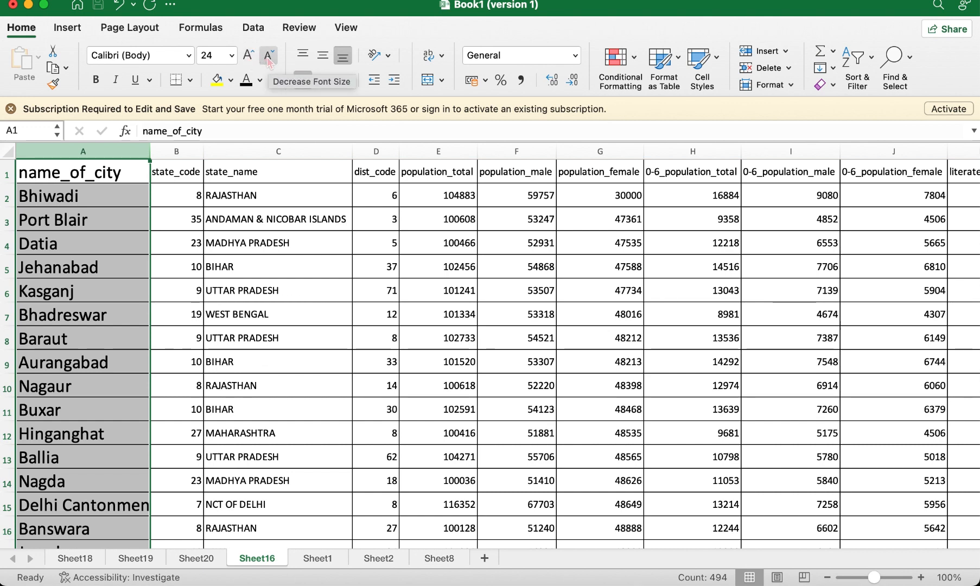
- Reduce the font size of the name_of_city column to 16 points and deselect the column
left_click(268, 56)
left_click(269, 56)
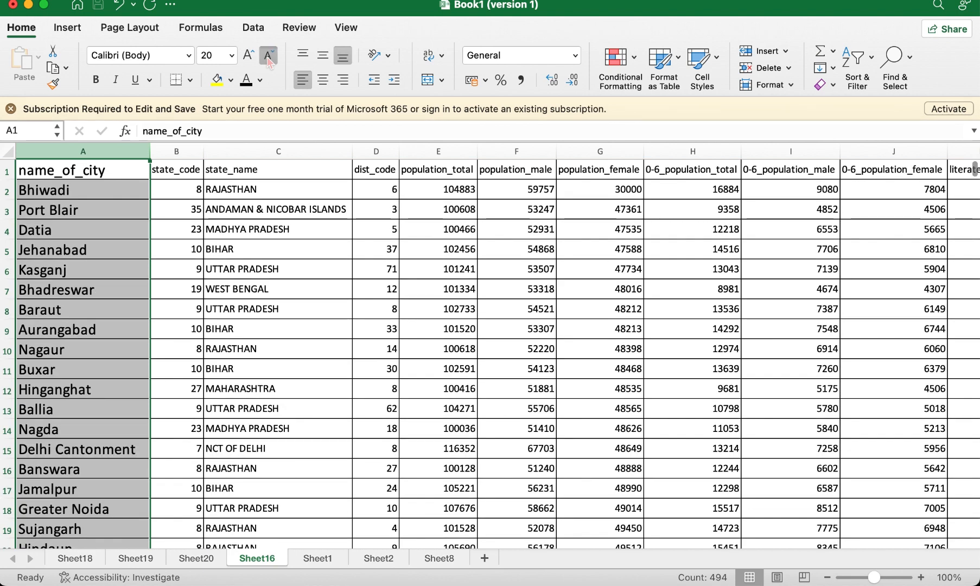
left_click(269, 57)
left_click(268, 56)
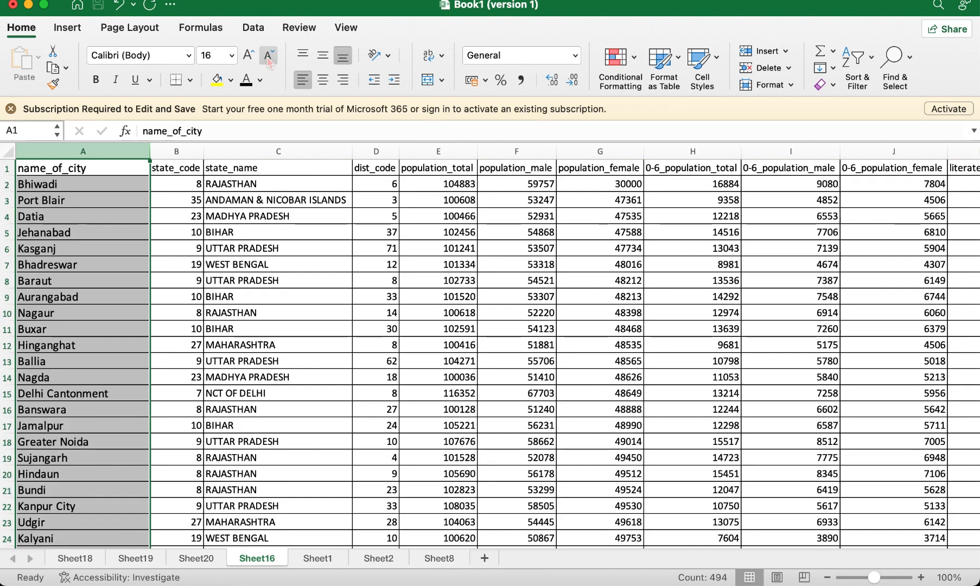
left_click(172, 273)
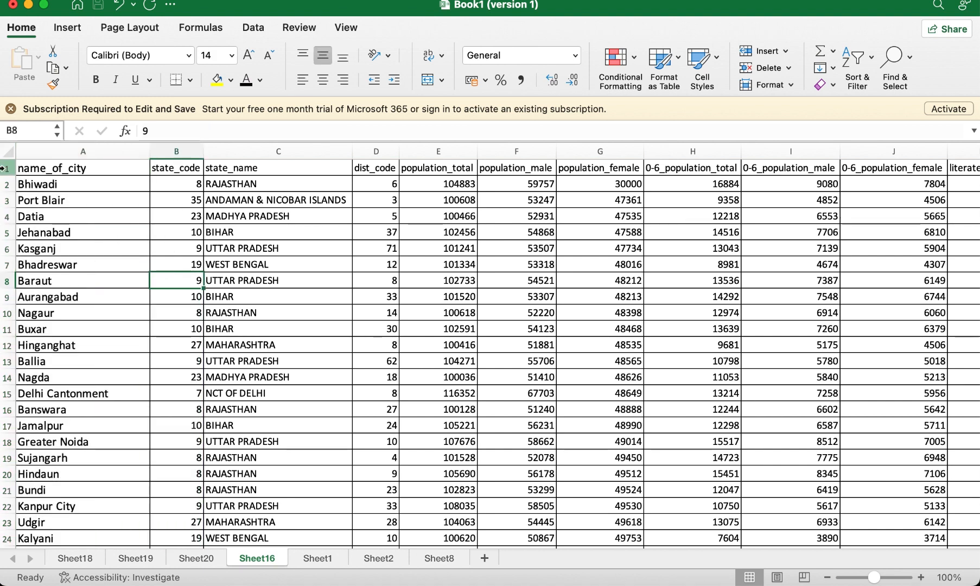
- Try centre and right alignment on the name_of_city column and return it to left alignment
left_click(58, 156)
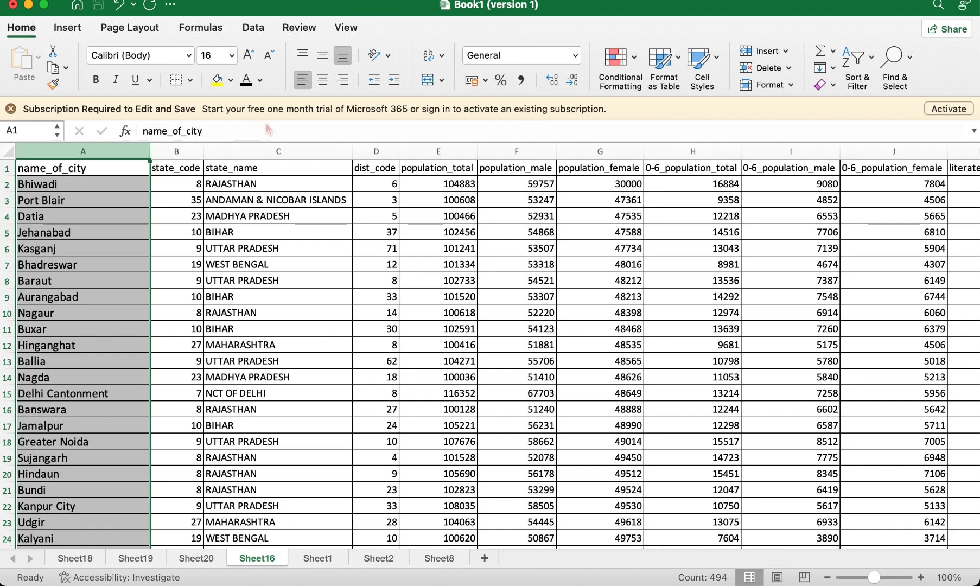
left_click(322, 87)
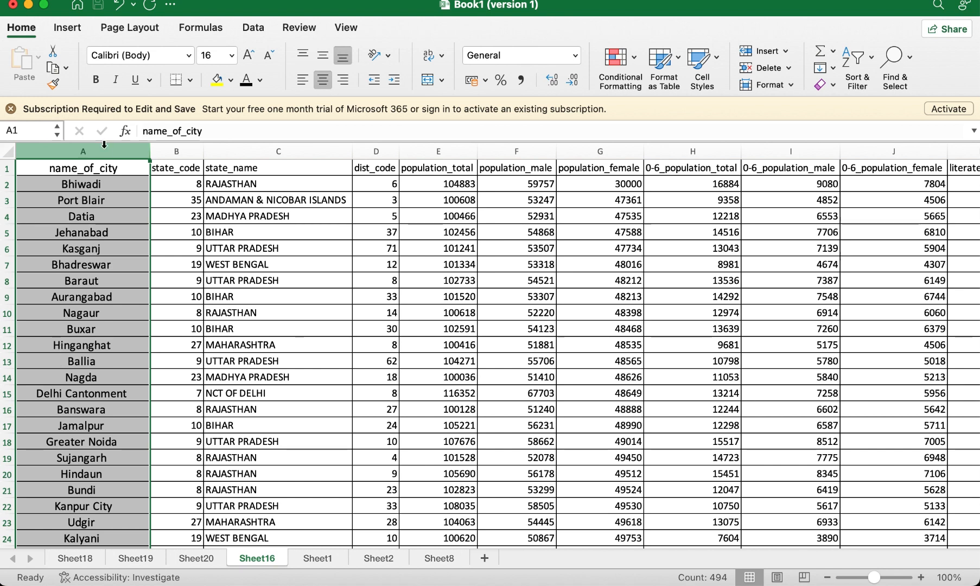
left_click(342, 80)
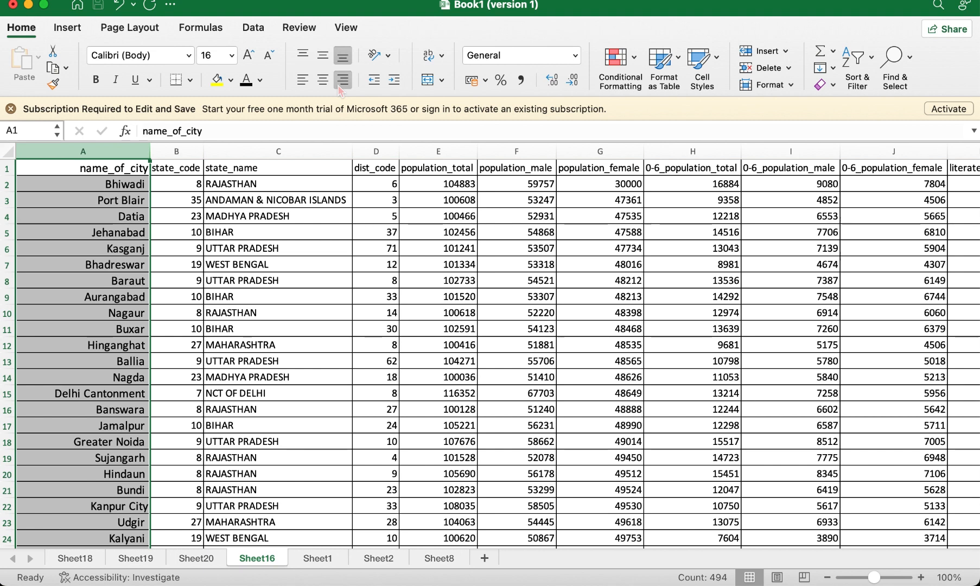
left_click(301, 81)
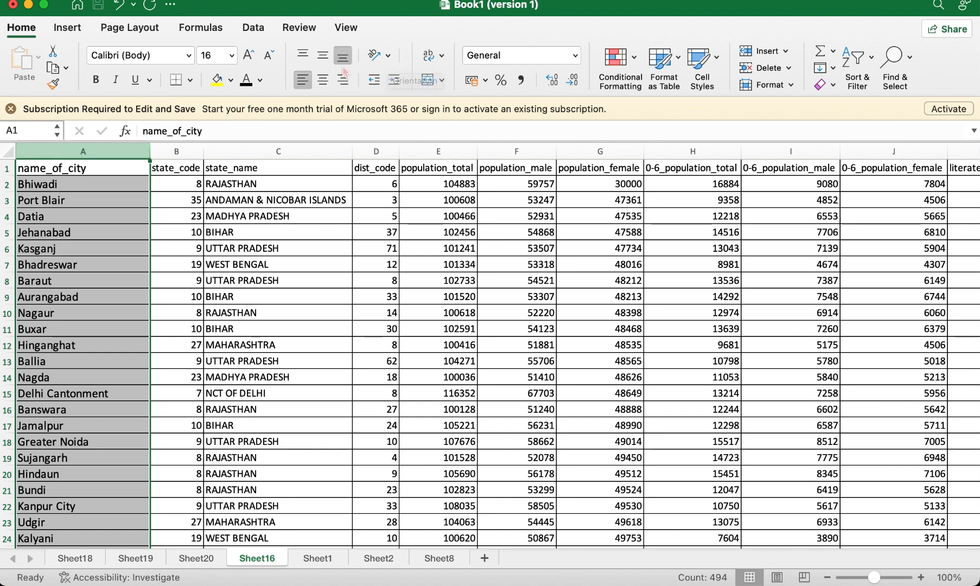
- Apply the Angle Anticlockwise text orientation to the name_of_city header in cell A1
left_click(388, 55)
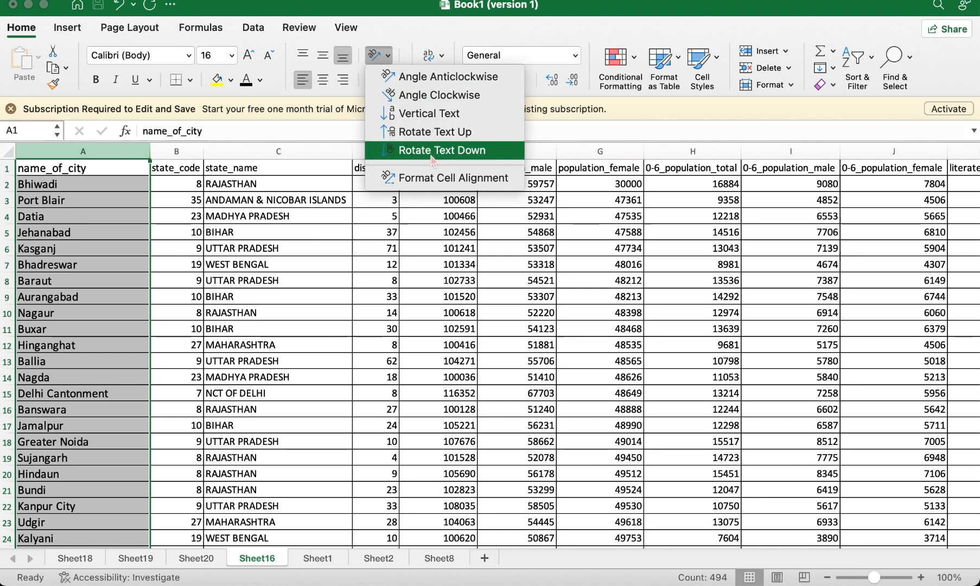
left_click(87, 167)
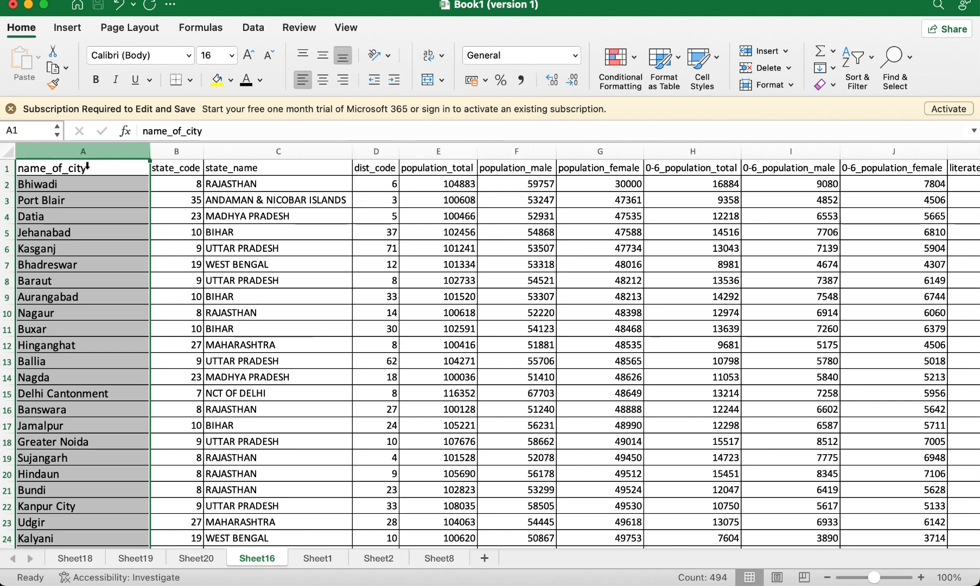
left_click(56, 168)
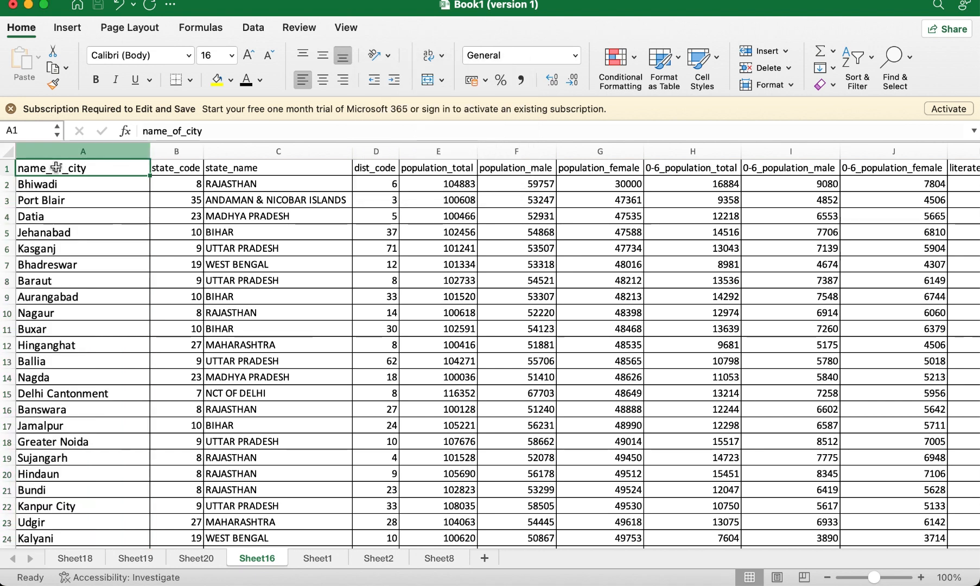
left_click(382, 56)
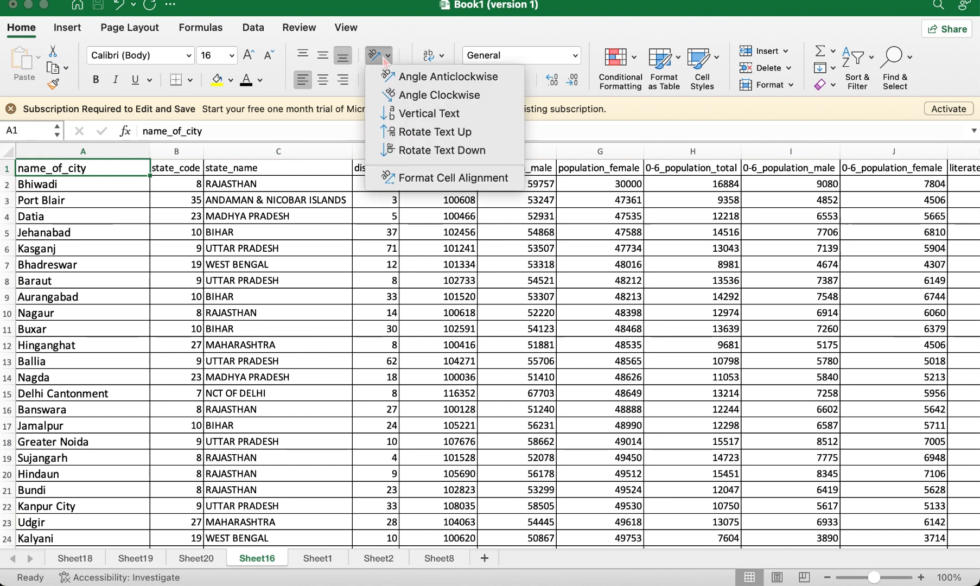
left_click(414, 79)
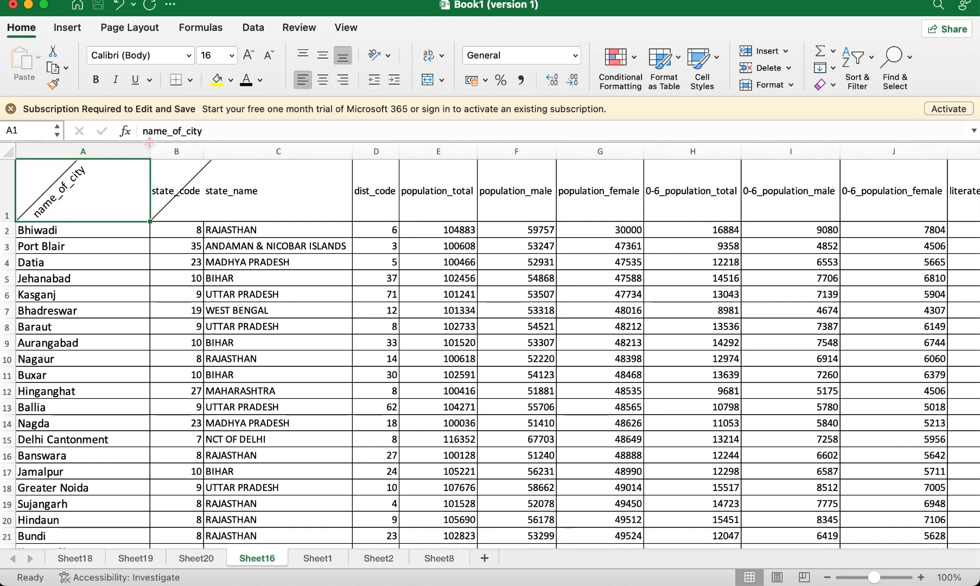
- Switch the A1 header's text orientation to Angle Clockwise and then to Vertical Text
left_click(387, 57)
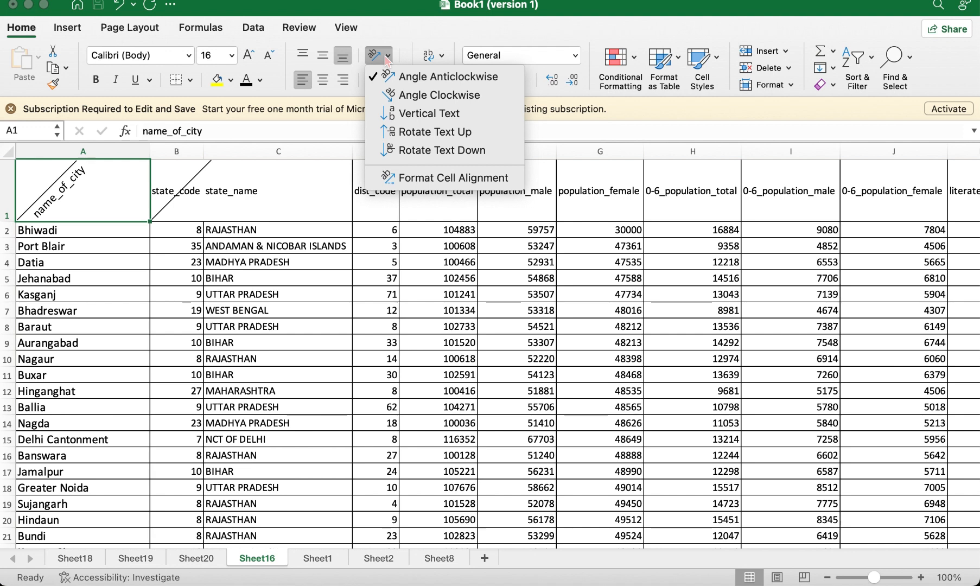
left_click(403, 95)
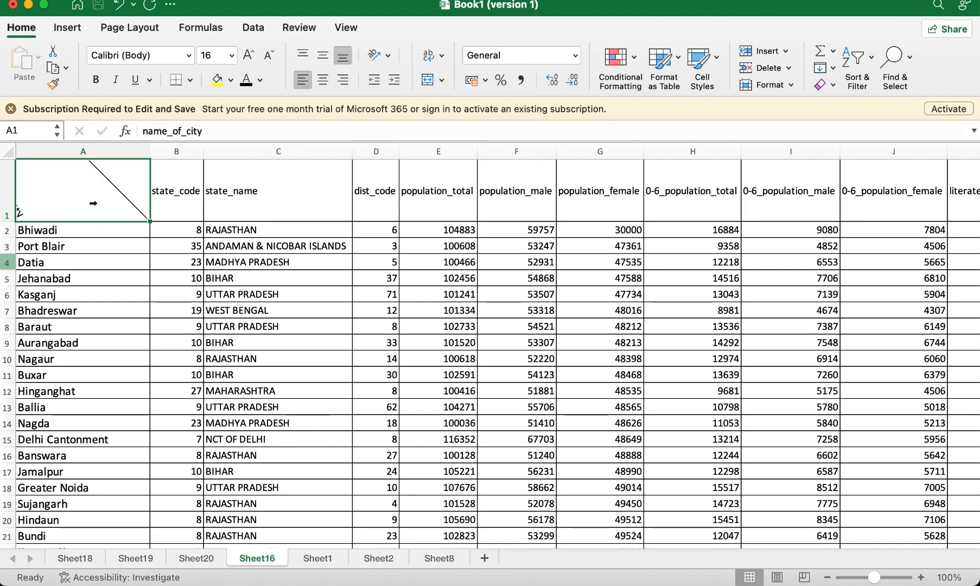
left_click(380, 58)
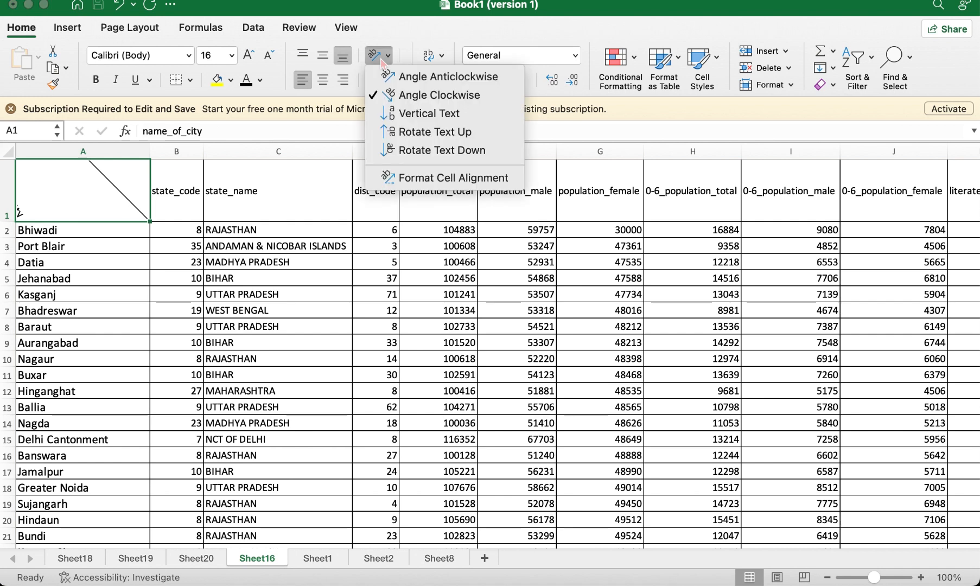
left_click(410, 115)
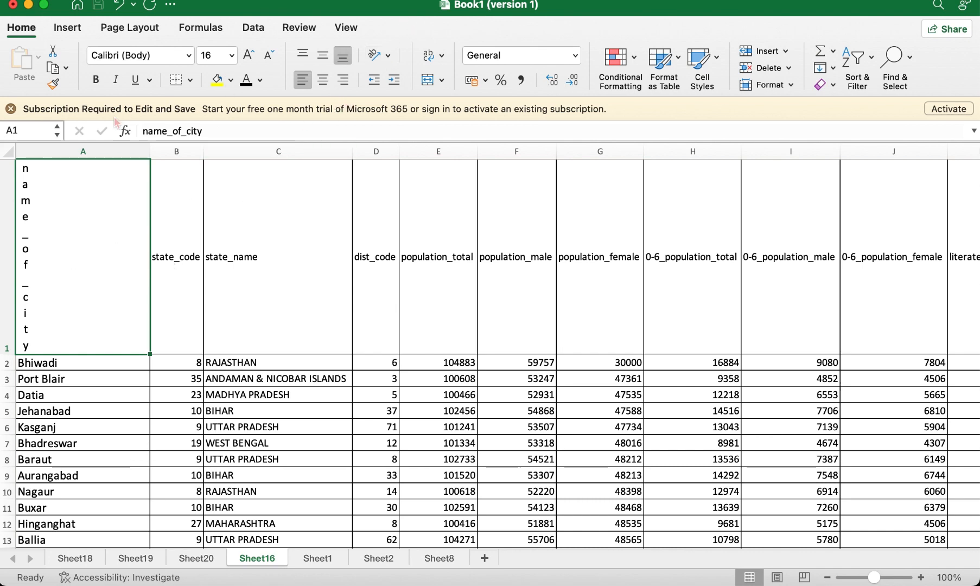
- Undo the text orientation changes on the header in cell A1
key("super+z")
key("super+z")
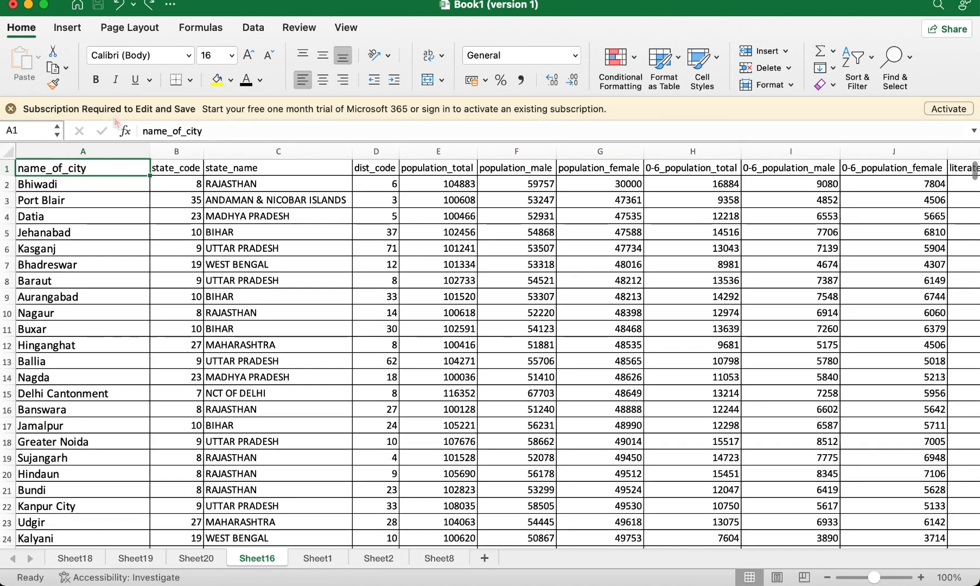
left_click(386, 62)
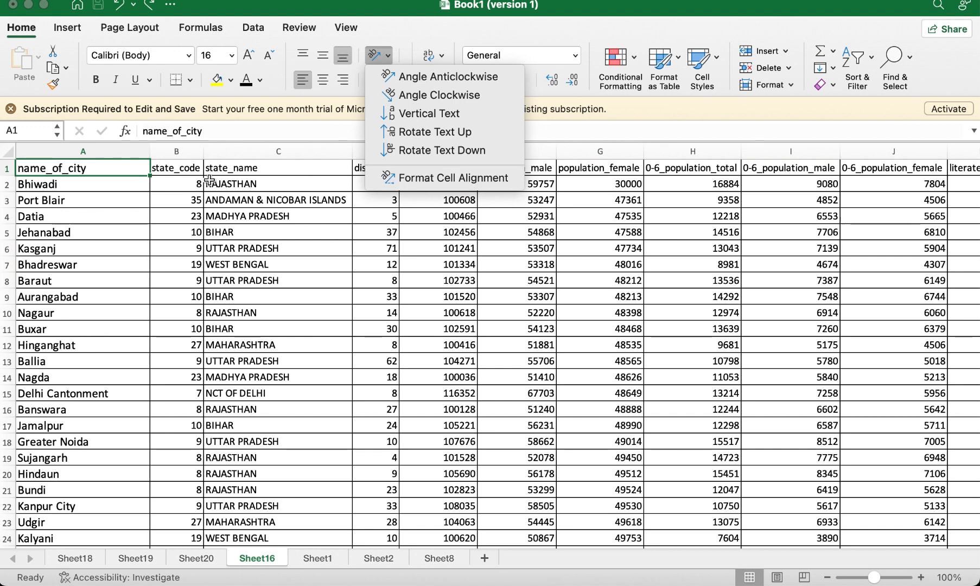
left_click(59, 190)
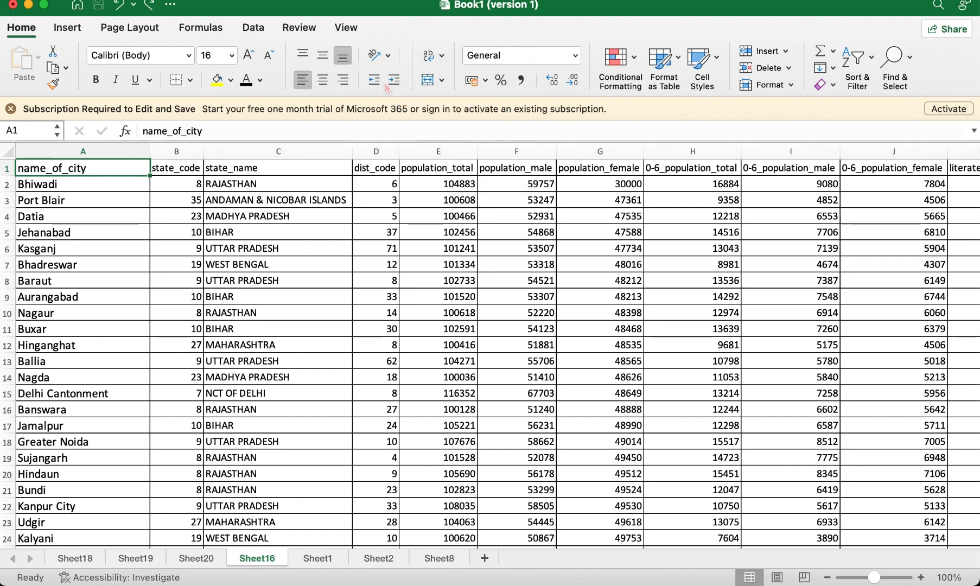
- Increase the indent of the whole name_of_city column by five levels
left_click(70, 154)
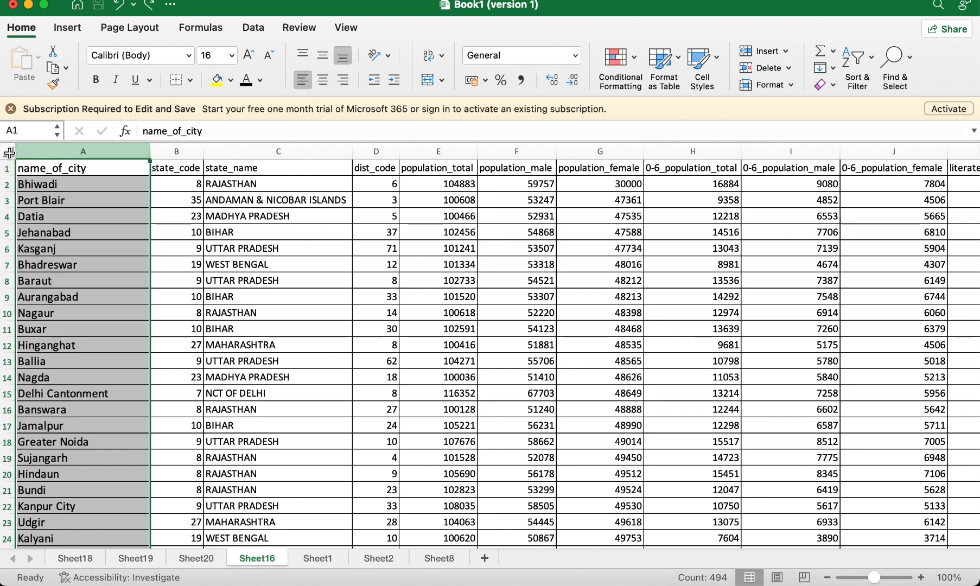
left_click(389, 87)
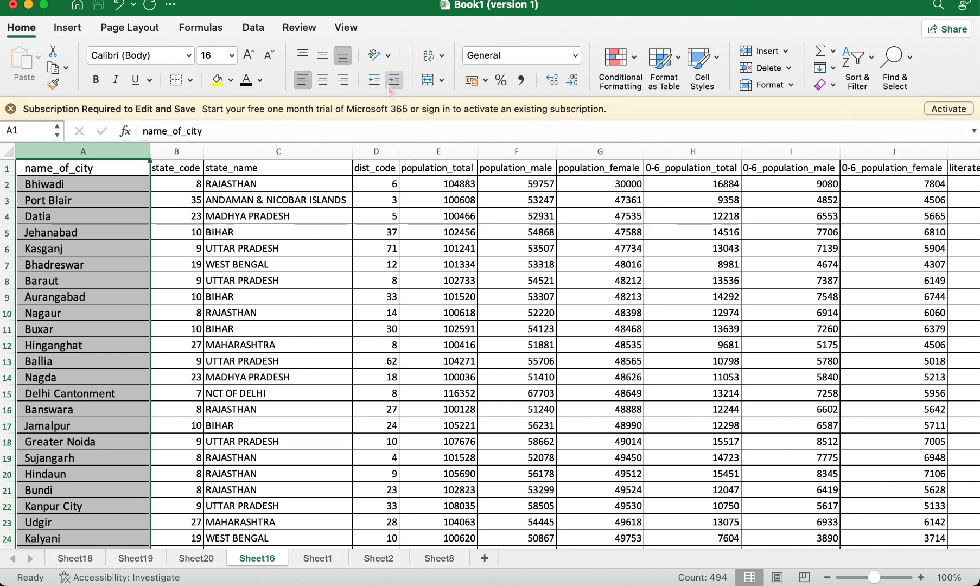
left_click(388, 87)
left_click(388, 87)
left_click(389, 88)
left_click(389, 88)
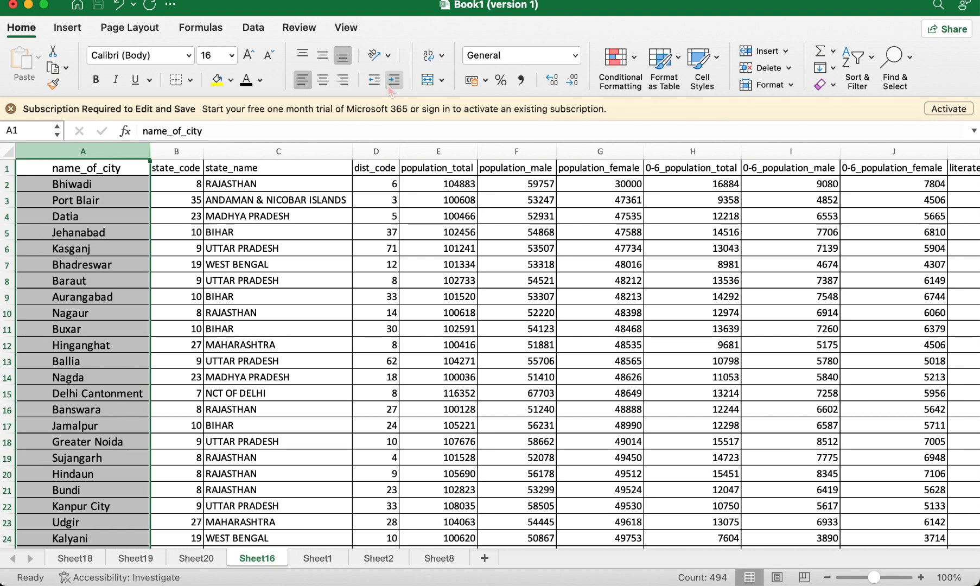
- Decrease the indent of the name_of_city column by five levels, back to the cell edge
left_click(375, 86)
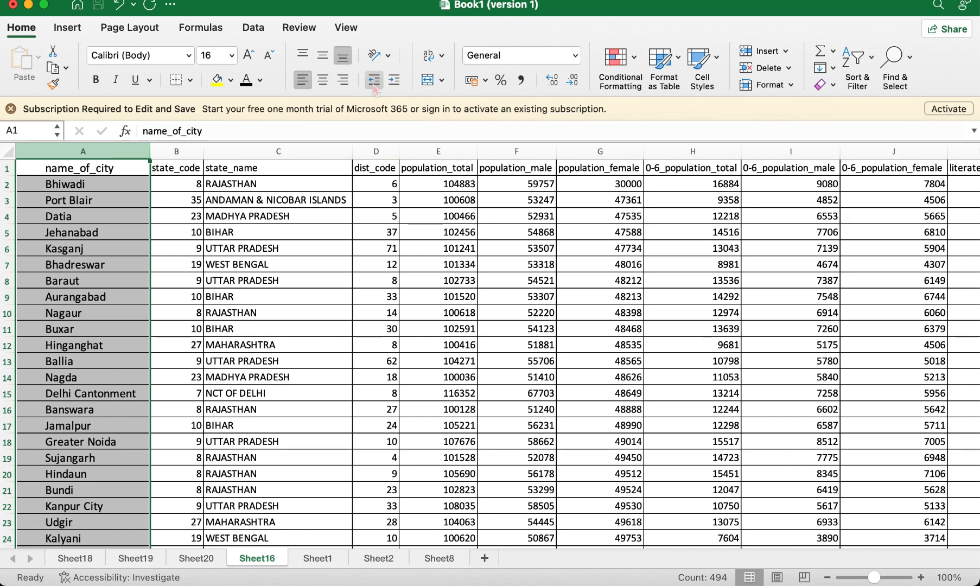
left_click(374, 87)
left_click(375, 87)
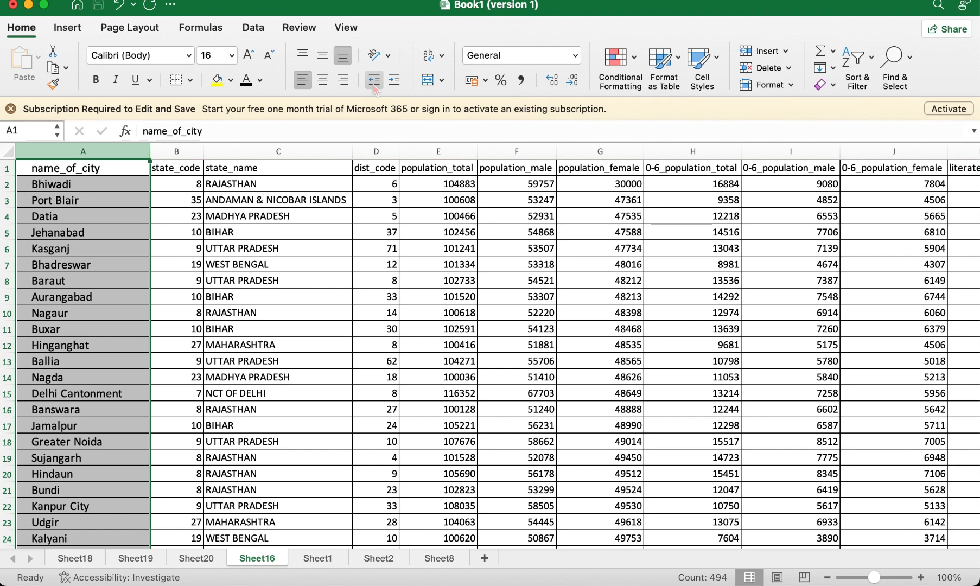
left_click(374, 87)
left_click(374, 87)
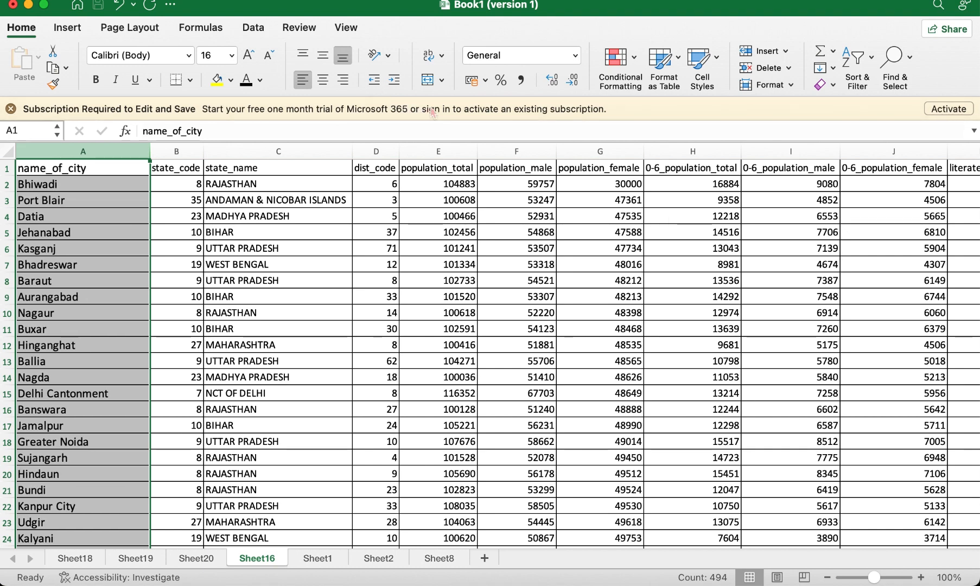
- Replace the header in cell A1 with a long unbroken string of random letters
left_click(439, 61)
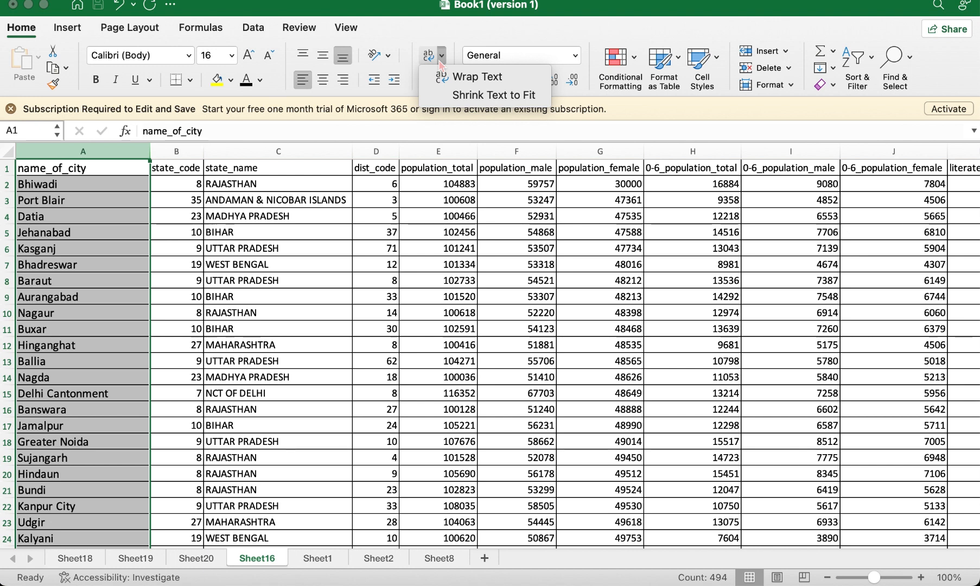
left_click(77, 169)
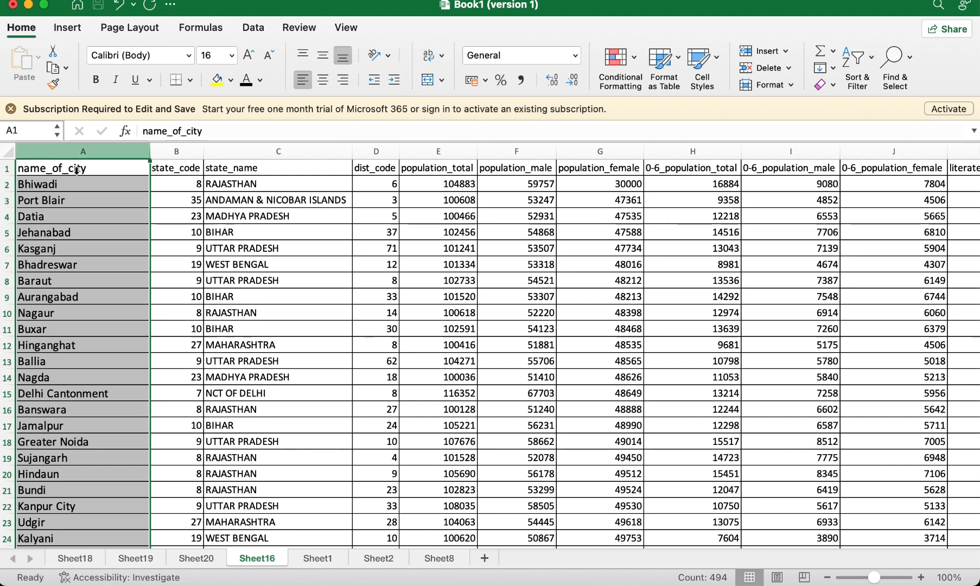
left_click(115, 170)
type("gdfhg")
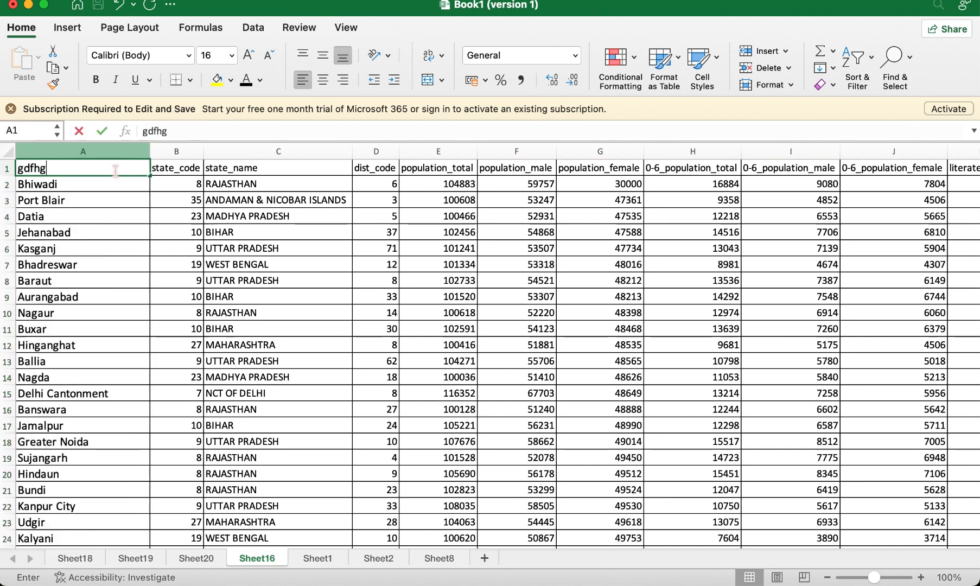
type("dvjhbjfkjrfkndkh")
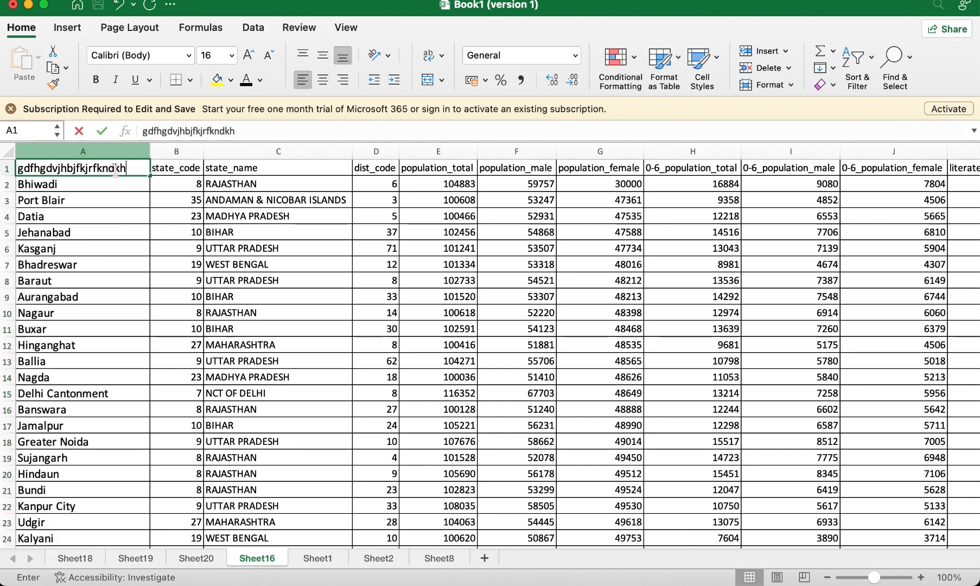
type("fjgfdjbdvjhdfhfvnhgfhjd")
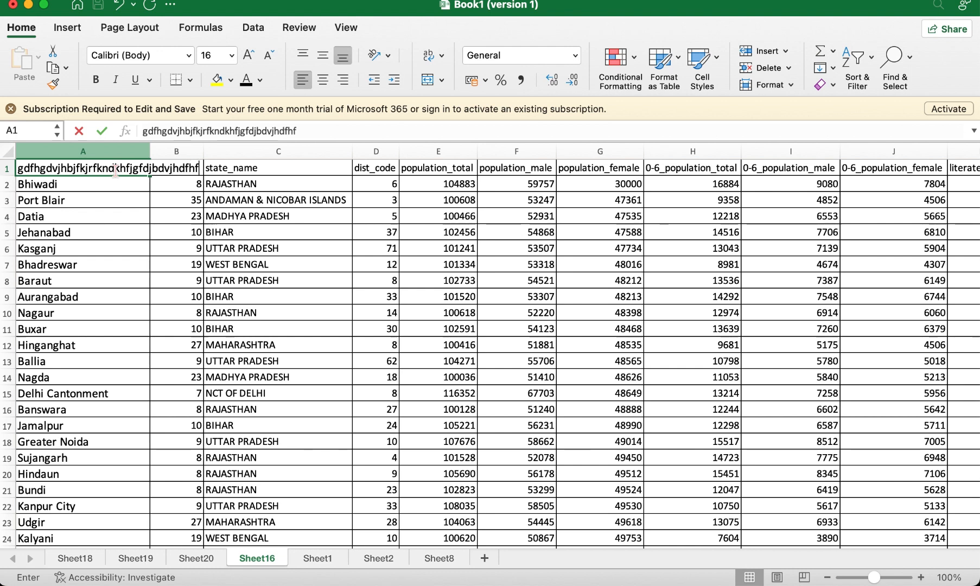
type("hdvcjh")
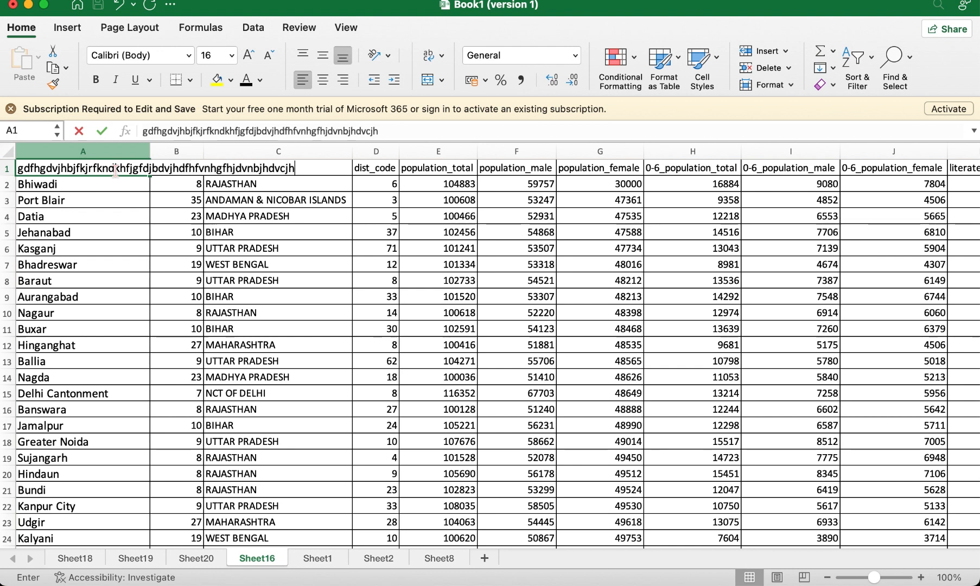
type("sdvjnsbdvjhdsjvhbsjhdvhbsjdfvb")
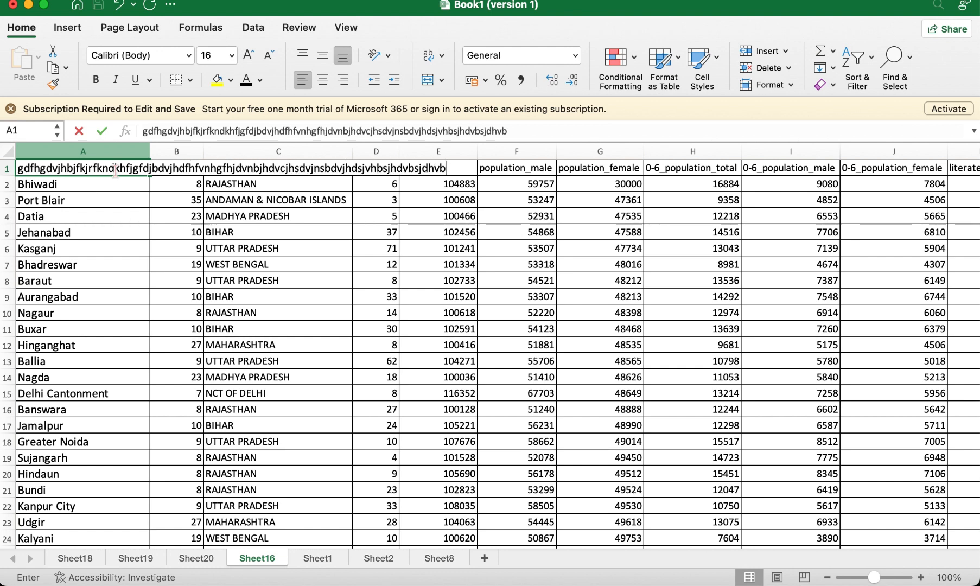
left_click(76, 215)
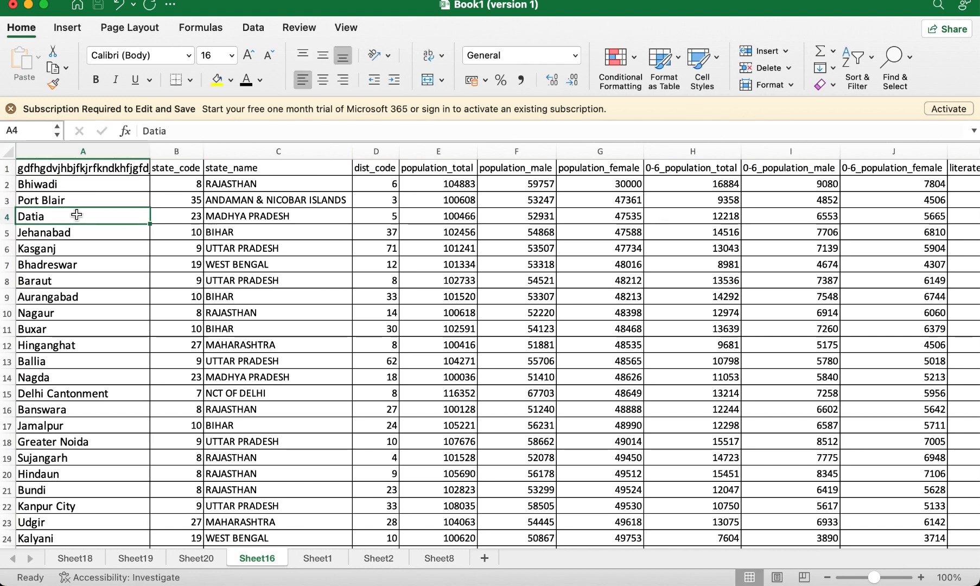
- Apply Wrap Text to the long header in cell A1
left_click(97, 168)
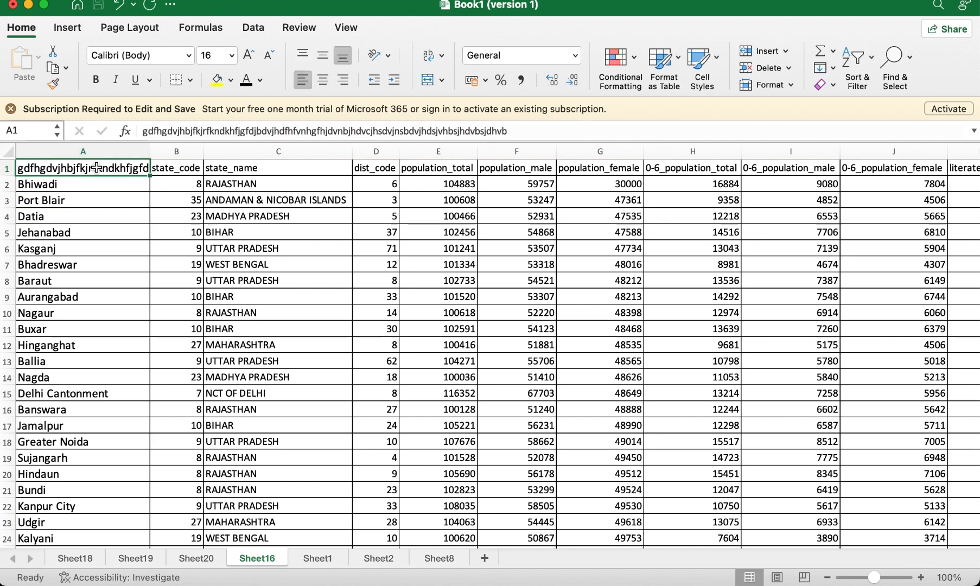
left_click_drag(524, 131, 78, 262)
left_click(92, 229)
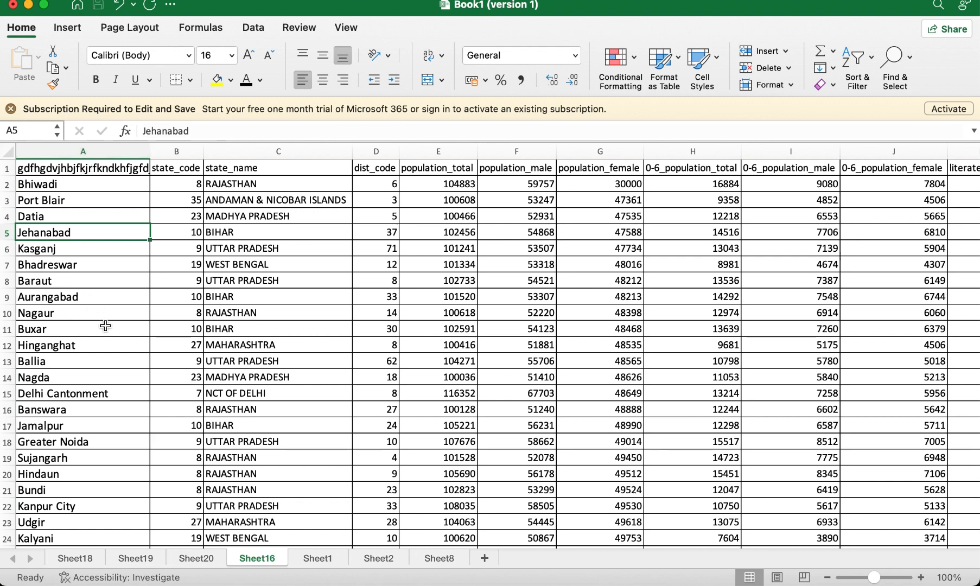
left_click(106, 173)
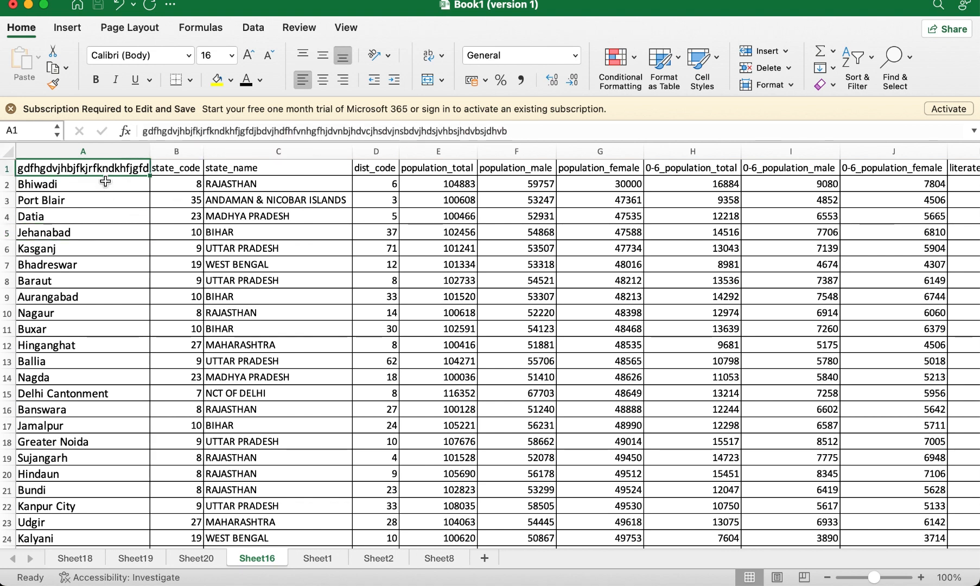
left_click(106, 215)
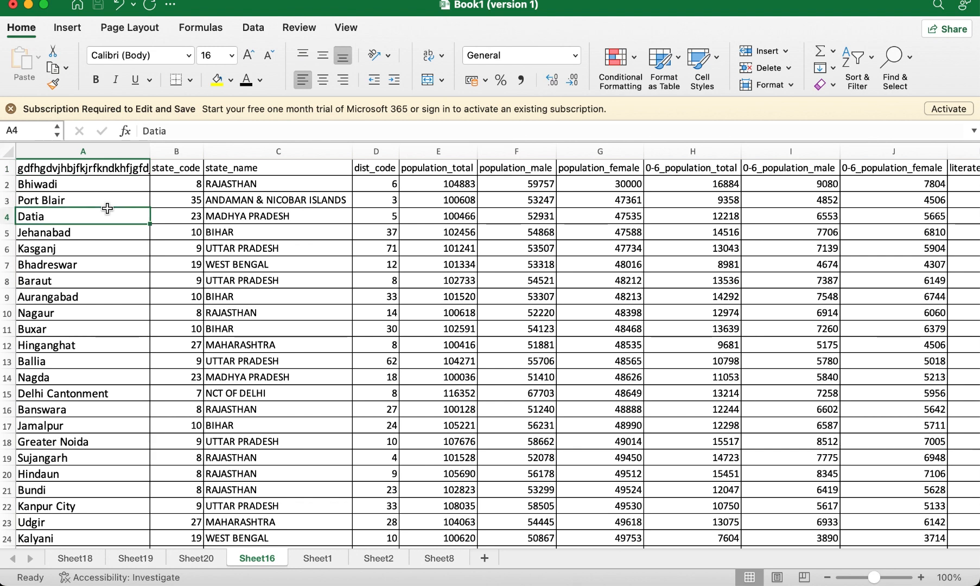
left_click(125, 173)
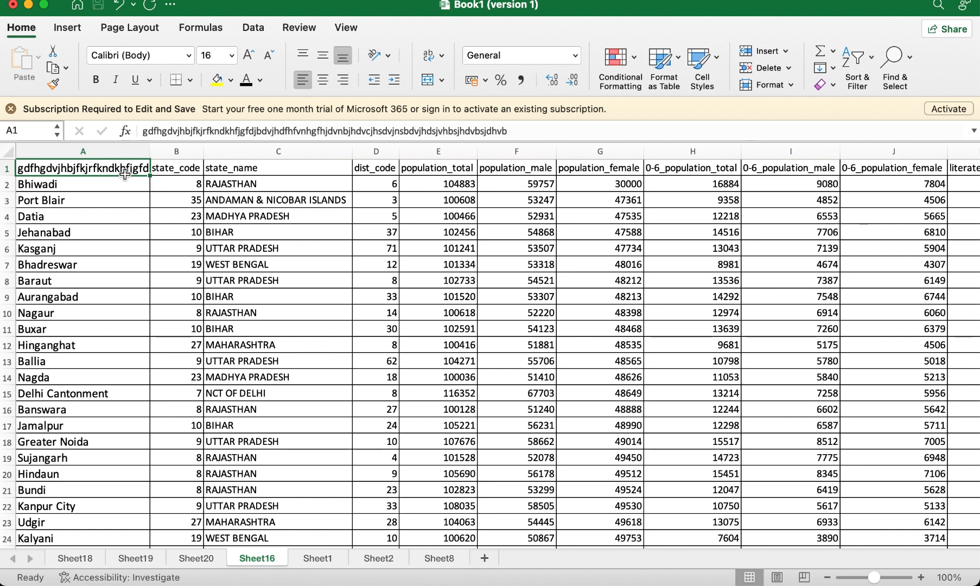
left_click(442, 55)
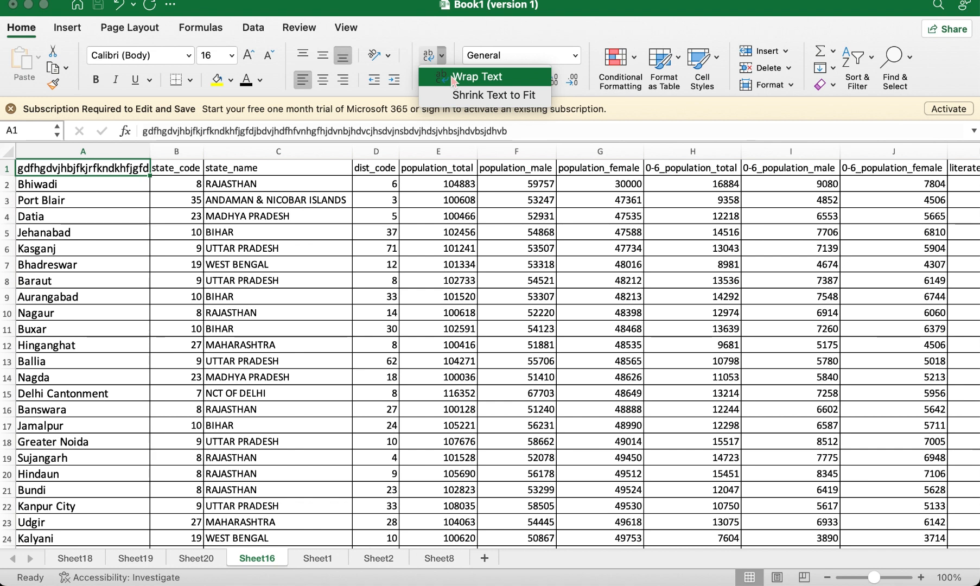
left_click(454, 79)
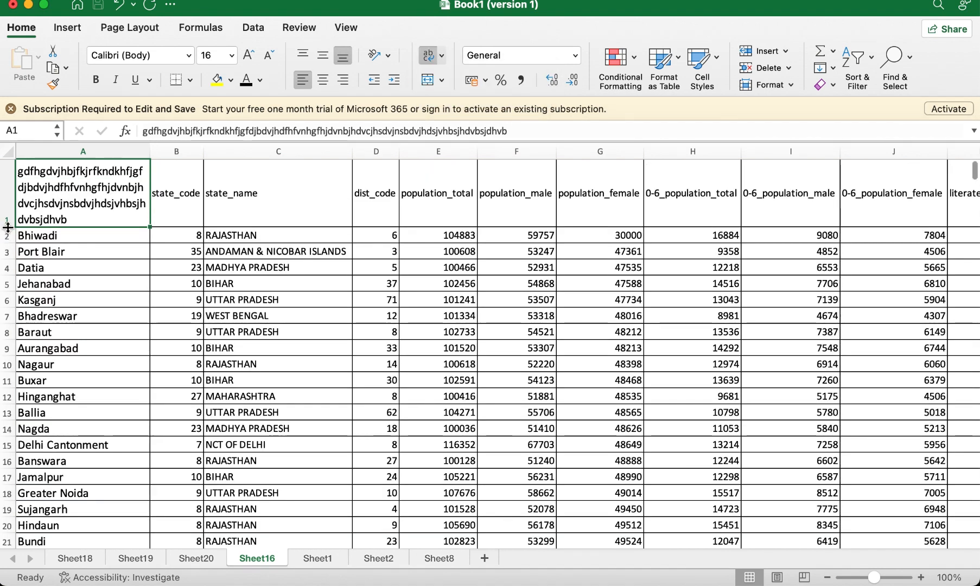
- Turn off Wrap Text for the header in cell A1
left_click(87, 273)
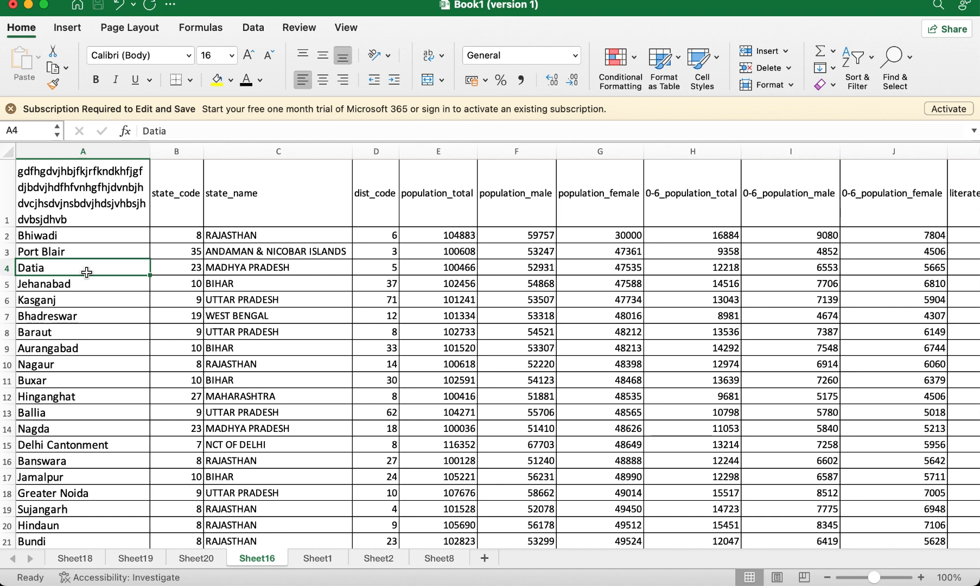
left_click(92, 210)
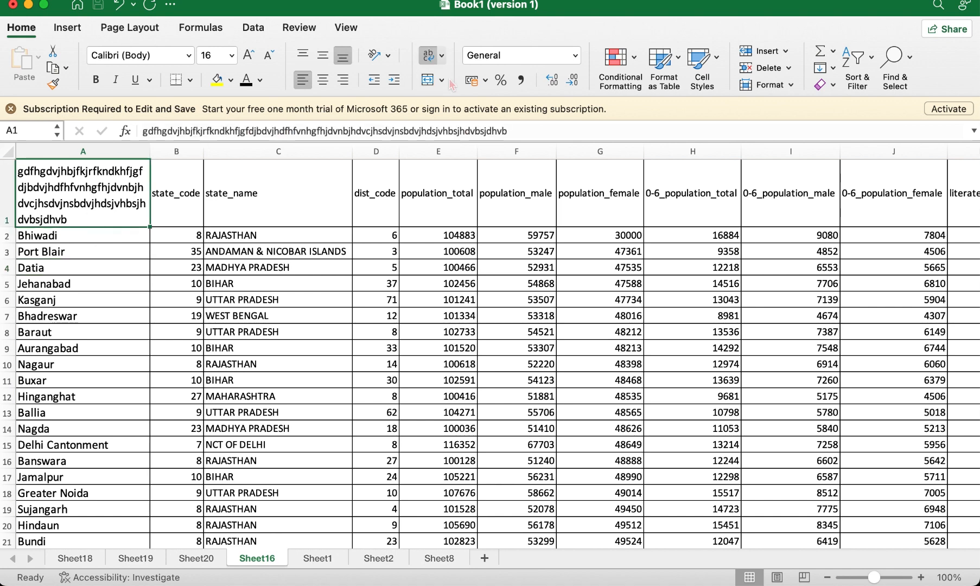
left_click(446, 62)
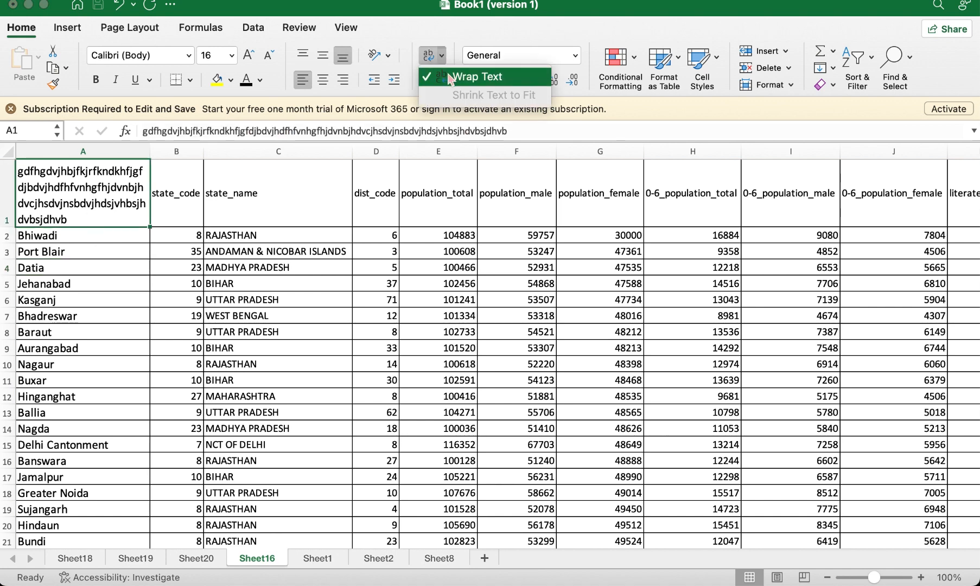
left_click(453, 75)
- Apply Shrink Text to Fit to the long header in cell A1 and undo it
left_click(443, 56)
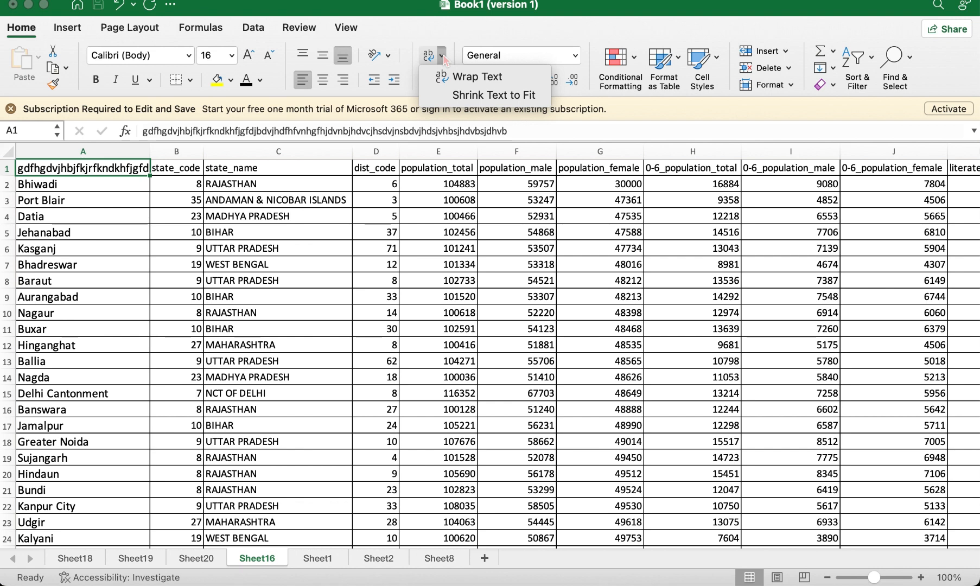
left_click(452, 95)
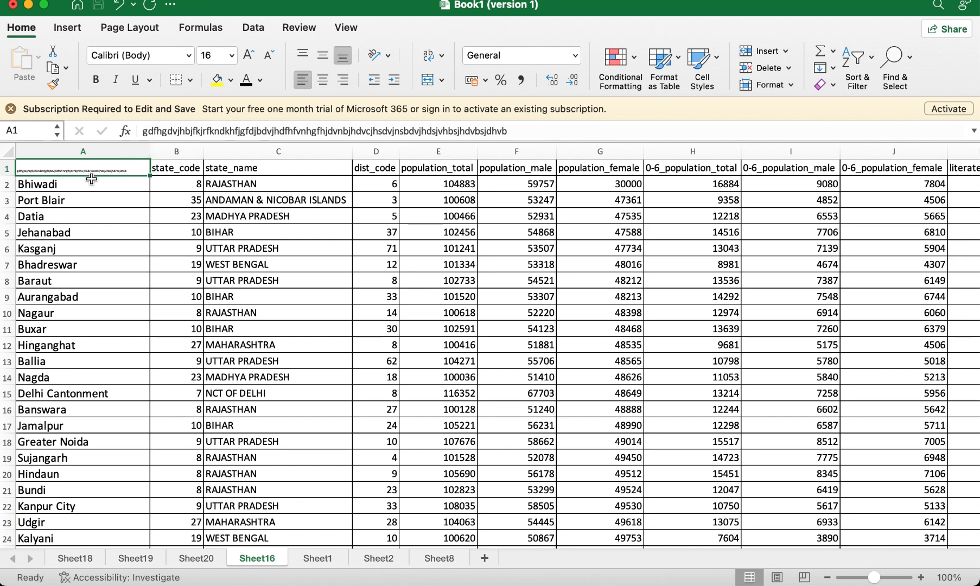
key("super+z")
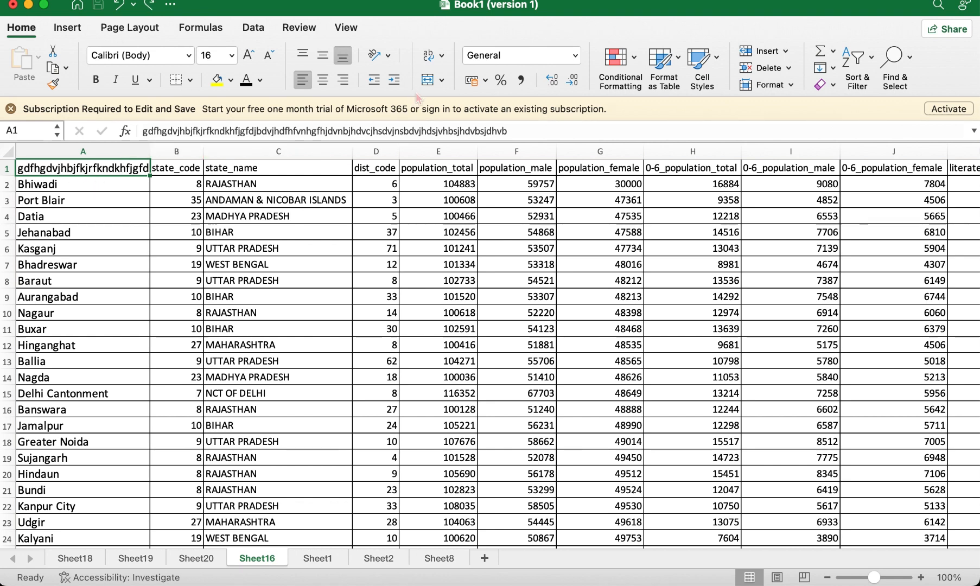
- Wrap the long text in cell A1 again and undo the wrapping
left_click(442, 61)
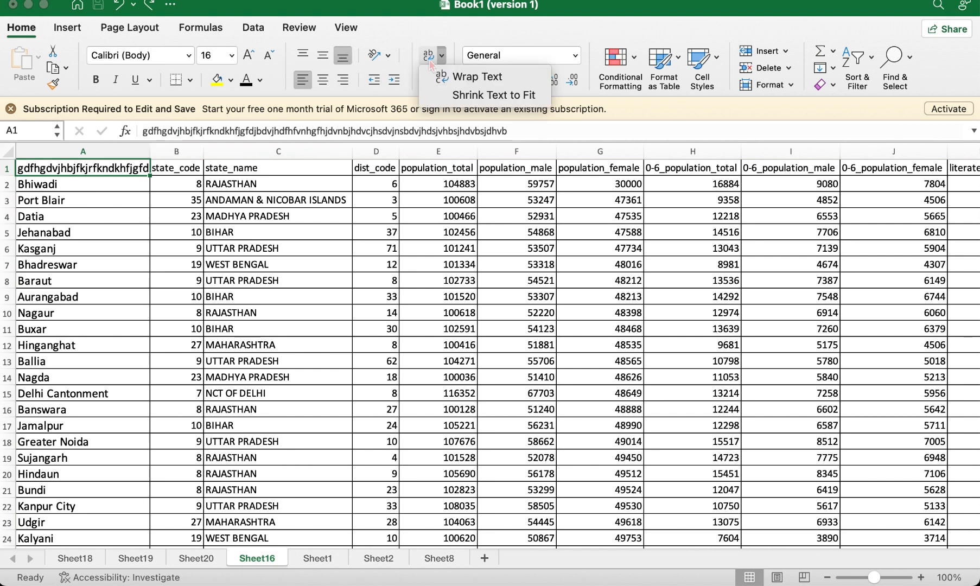
left_click(448, 80)
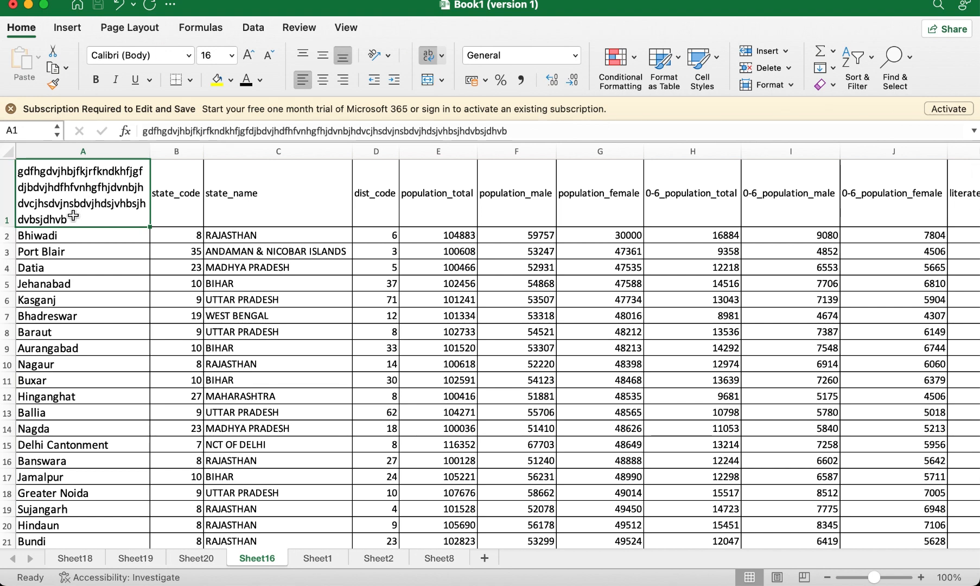
key("super+z")
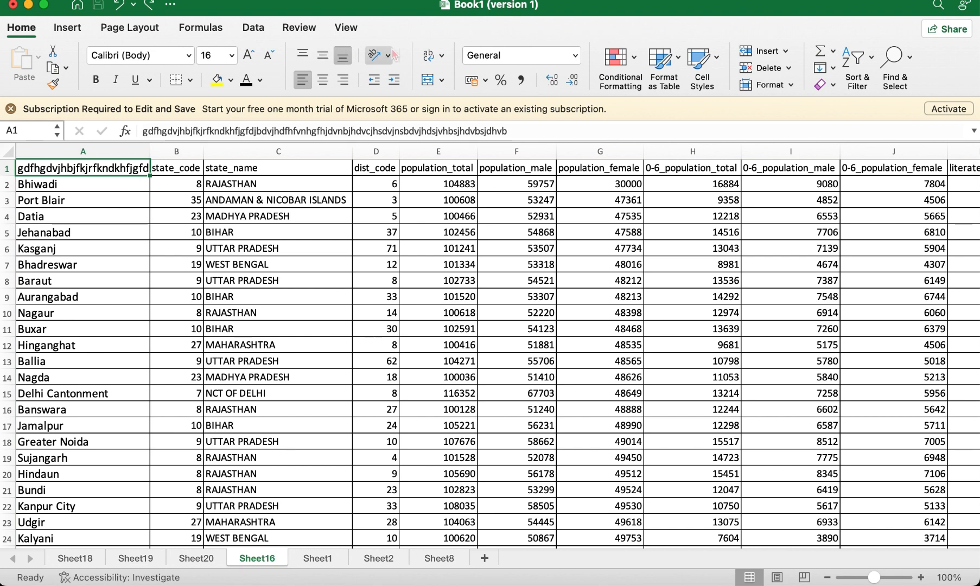
- Shrink the text in cell A1 to fit the column width once more and undo the change
left_click(439, 55)
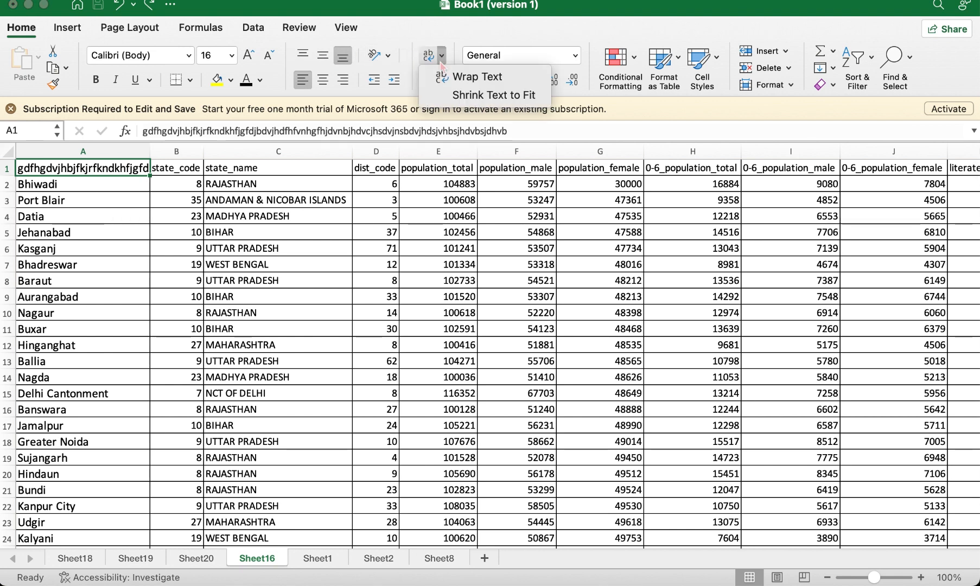
left_click(450, 96)
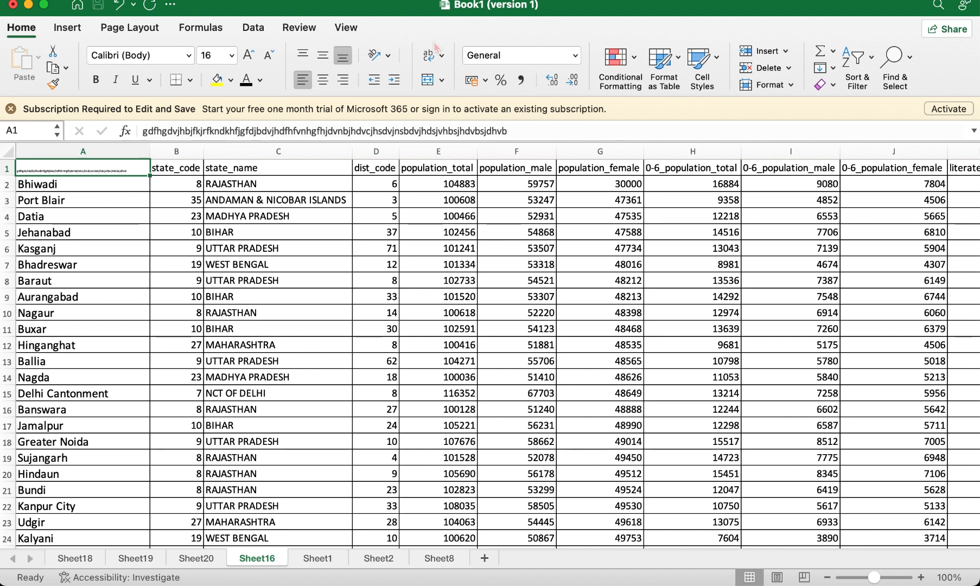
key("super+z")
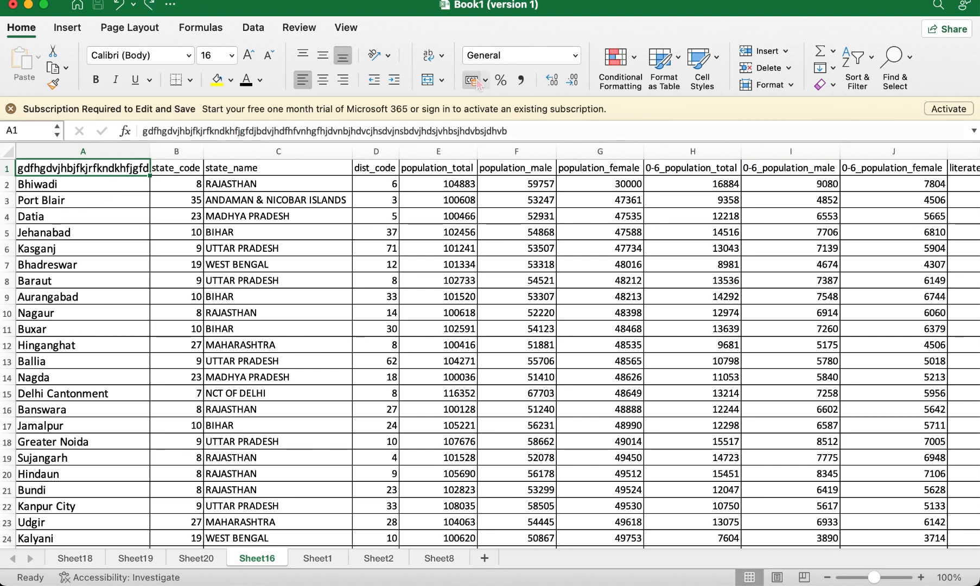
- Undo the random text entry in cell A1 to restore the name_of_city header
left_click(429, 82)
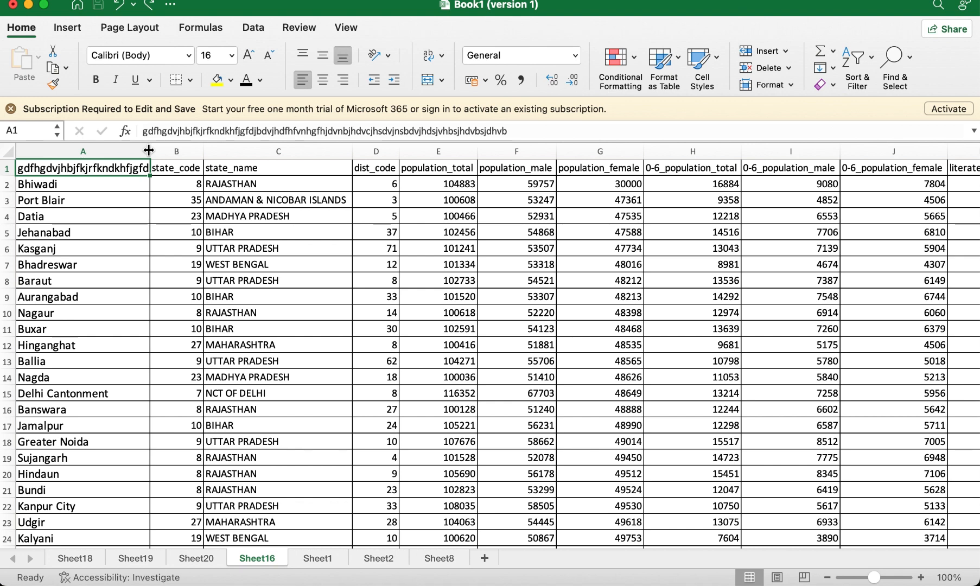
key("super+z")
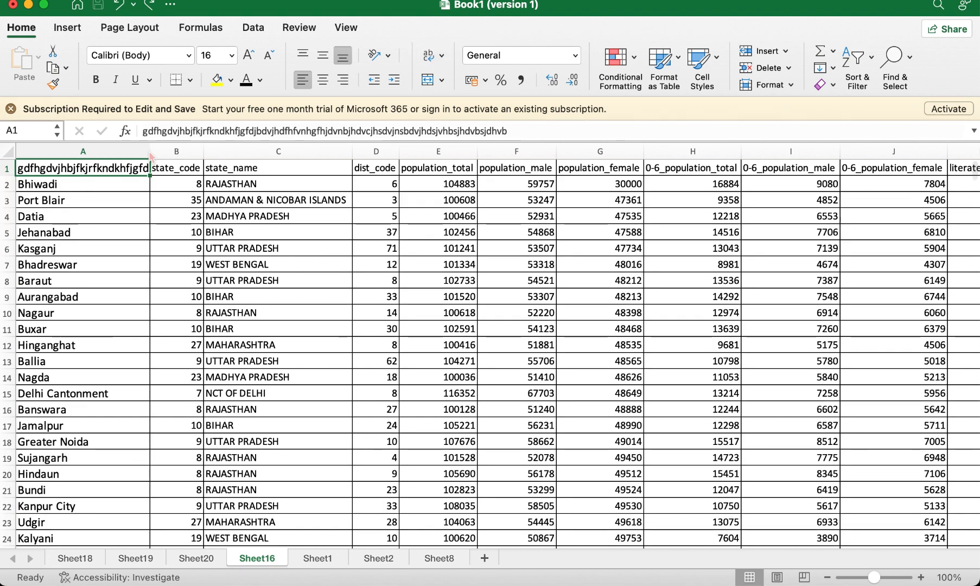
key("super+z")
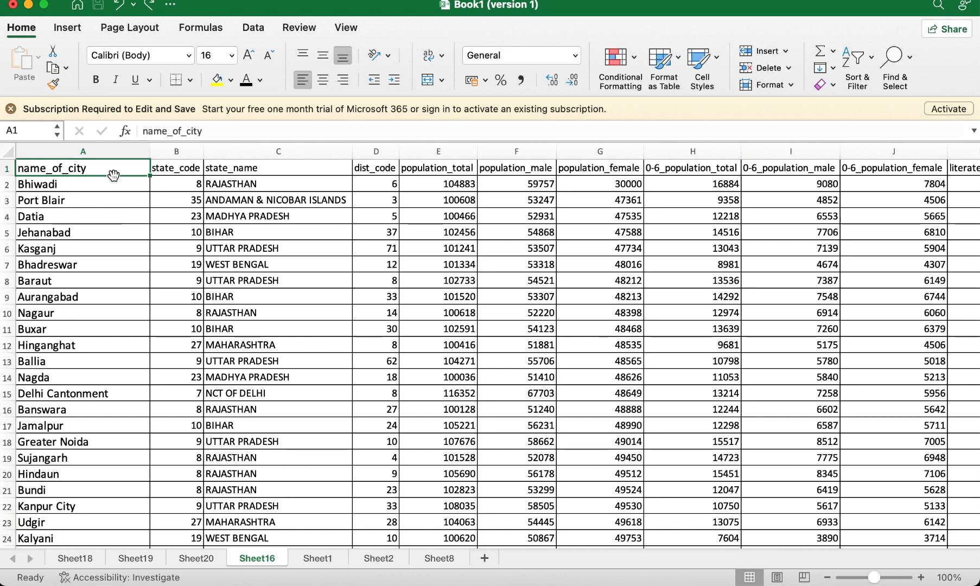
- Merge and centre header cells A1 and B1, keeping only the upper-left value, and undo the merge
key("shift+Right")
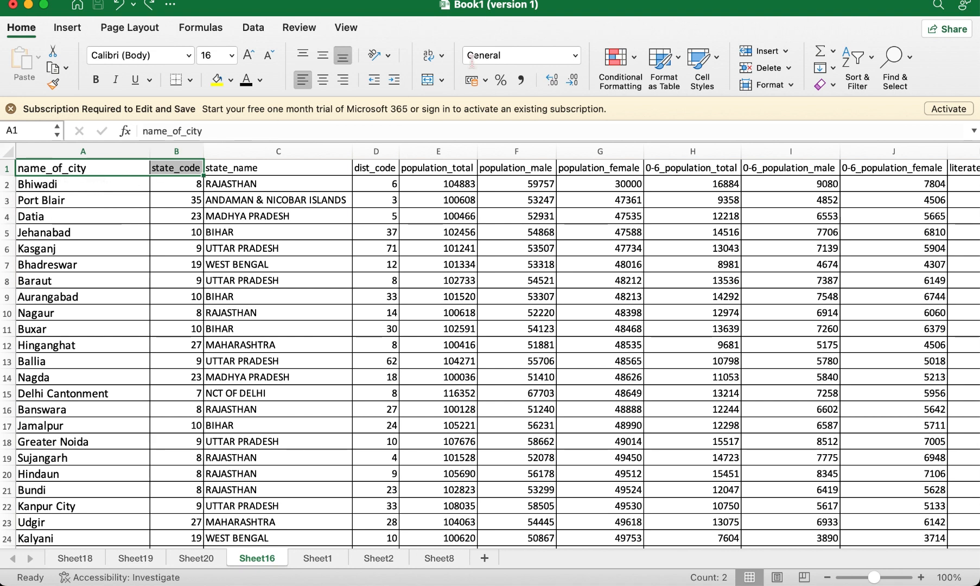
left_click(442, 83)
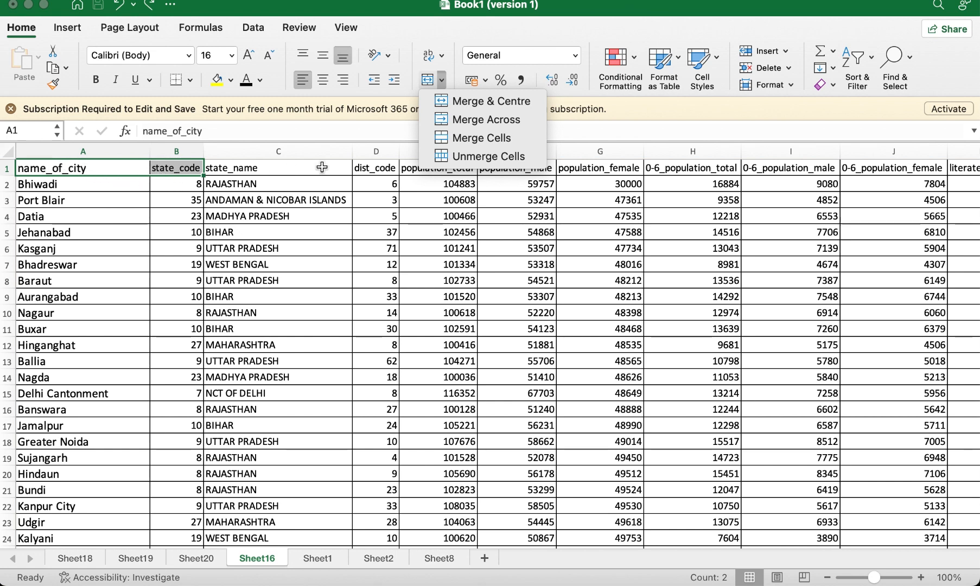
left_click(480, 109)
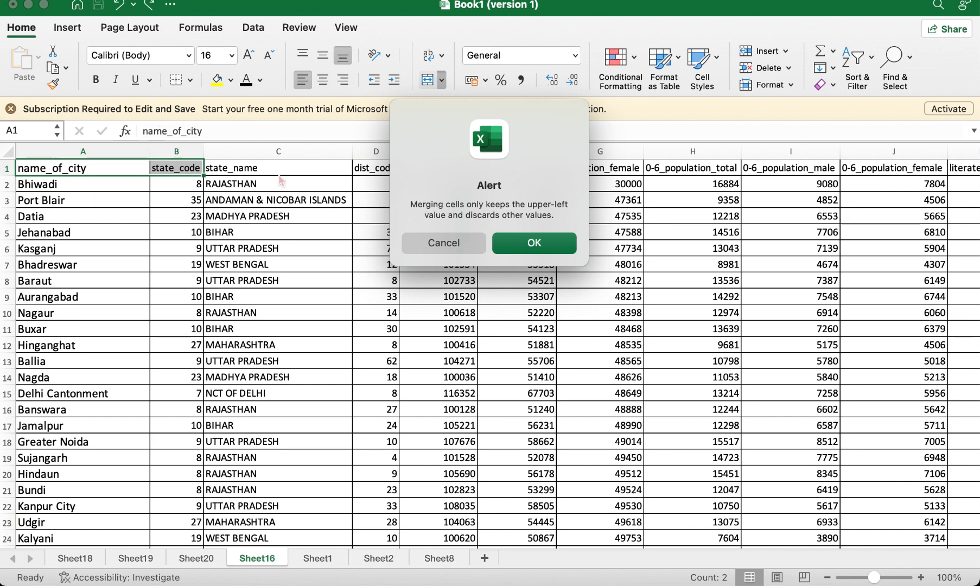
left_click(526, 245)
left_click(130, 200)
left_click(182, 168)
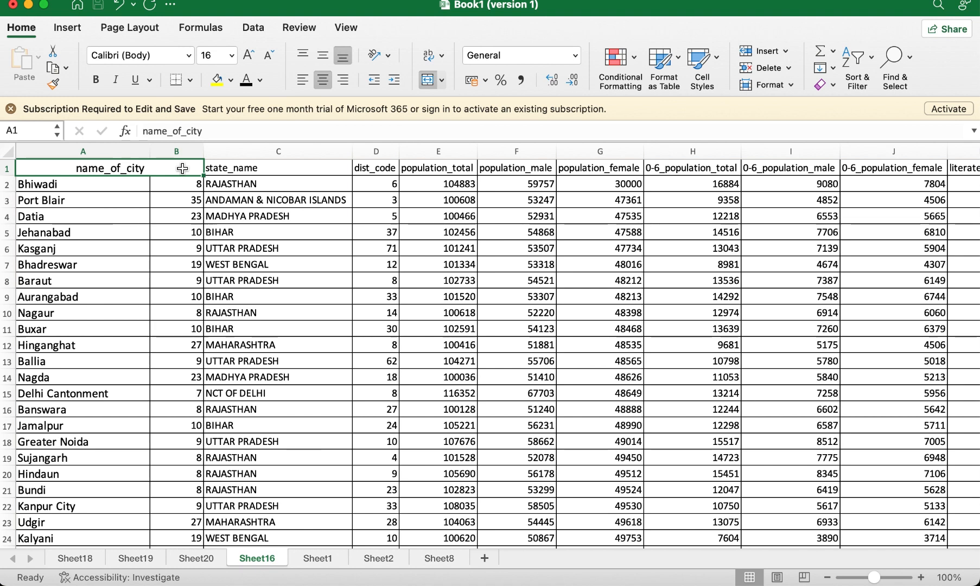
key("super+z")
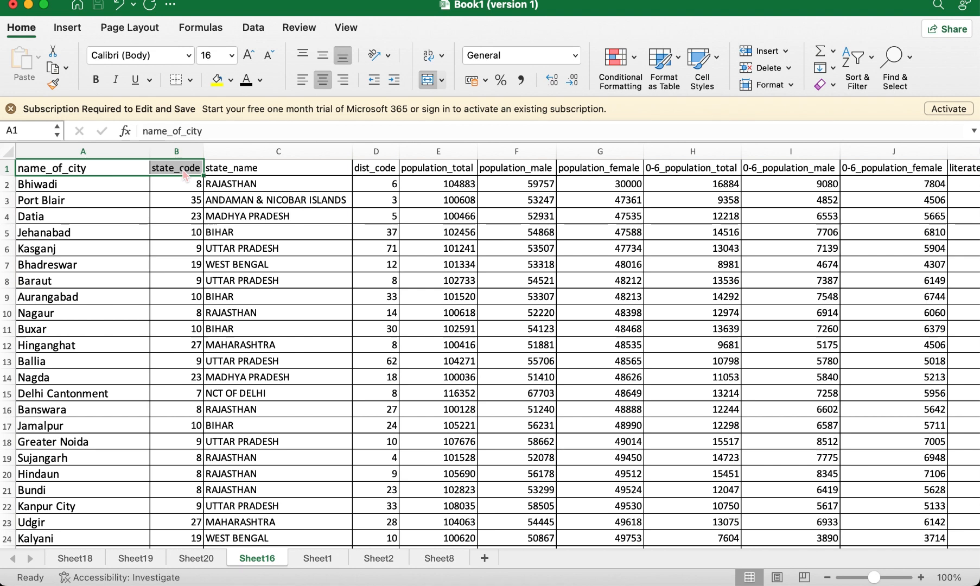
- View the available number formats for the population_total value in cell E6 without applying one
left_click(175, 214)
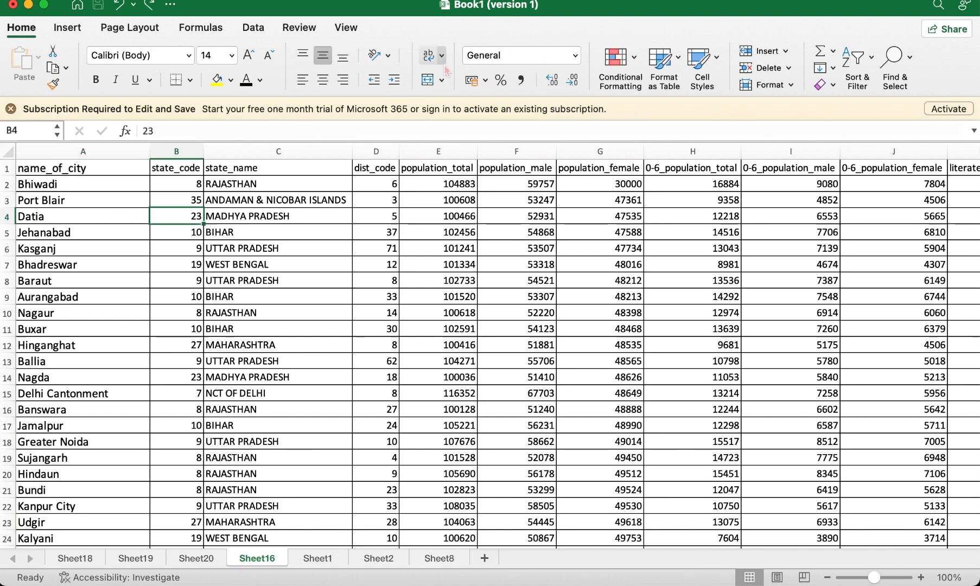
left_click(576, 57)
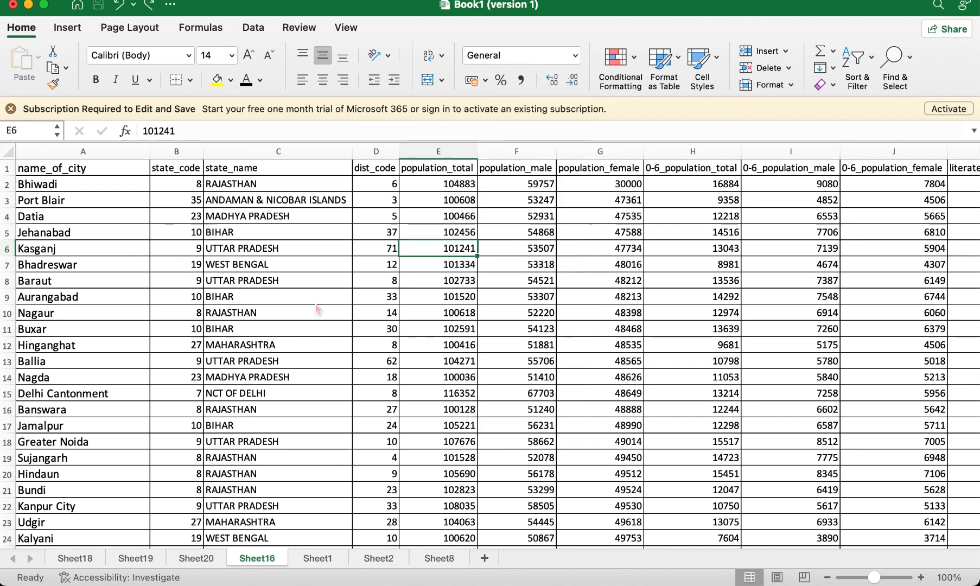
left_click(574, 55)
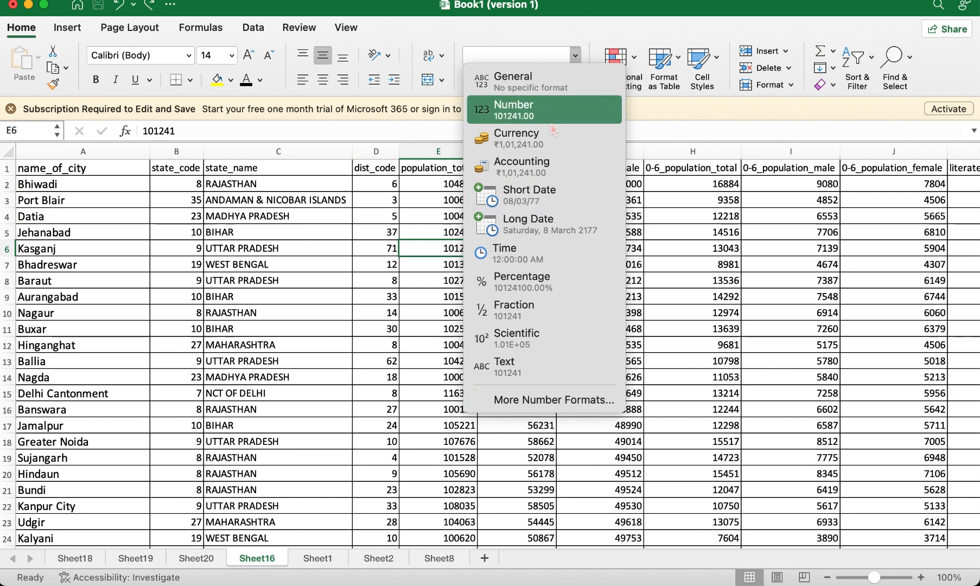
left_click(668, 243)
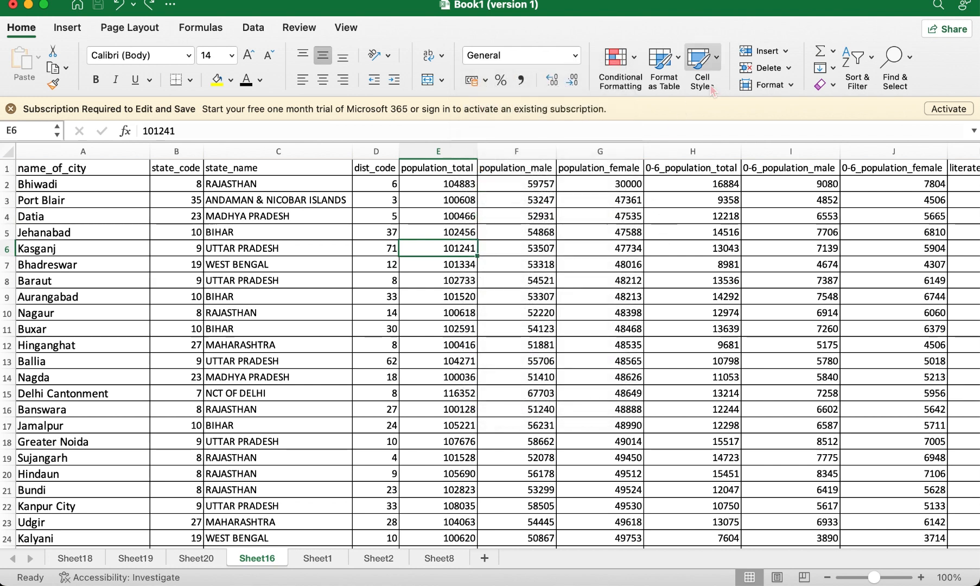